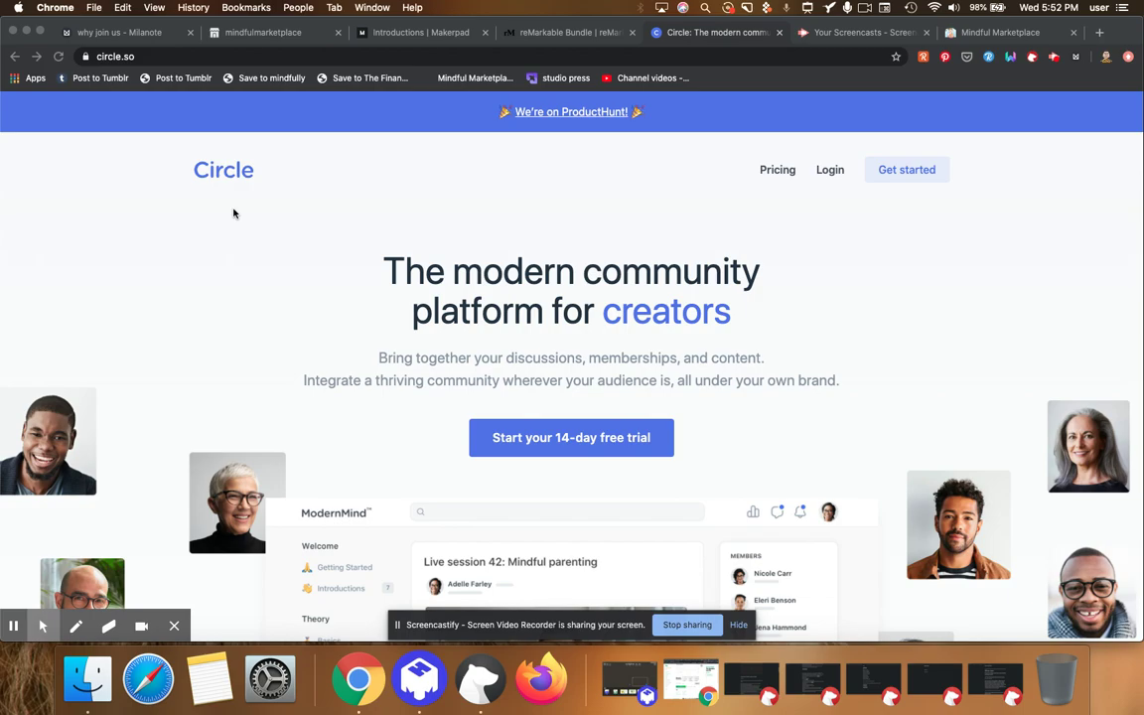
# Look over the open tabs: partners site, screencast recordings, course library and reMarkable Bundle page
pyautogui.click(731, 37)
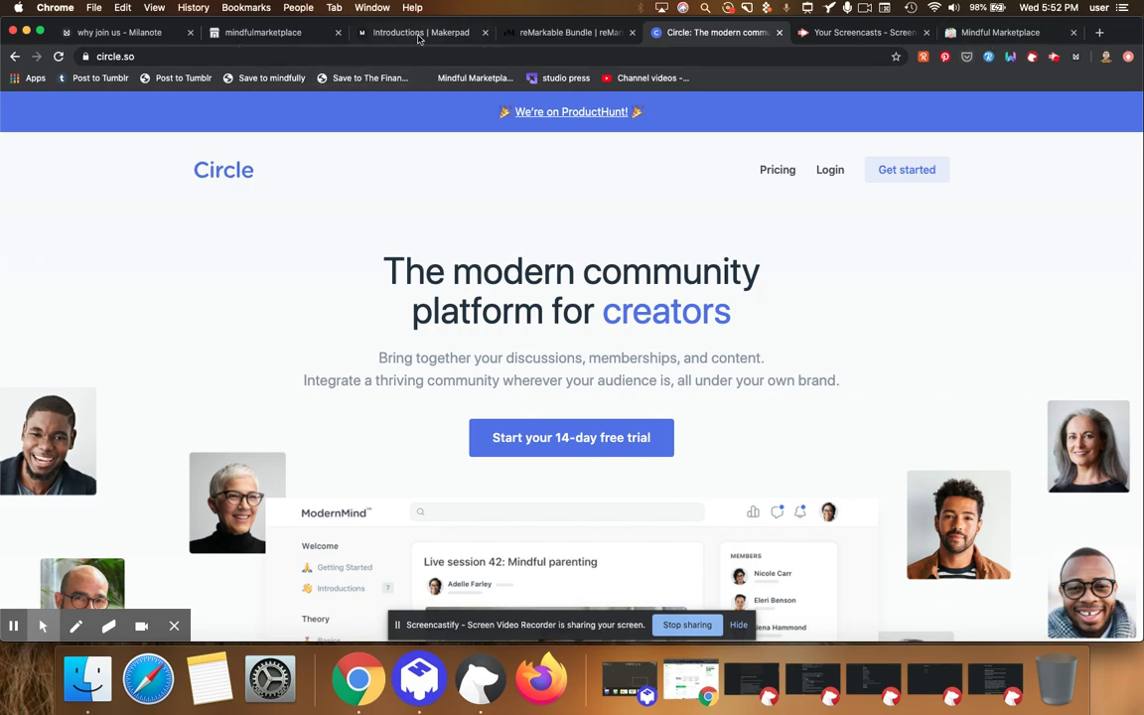
pyautogui.click(257, 38)
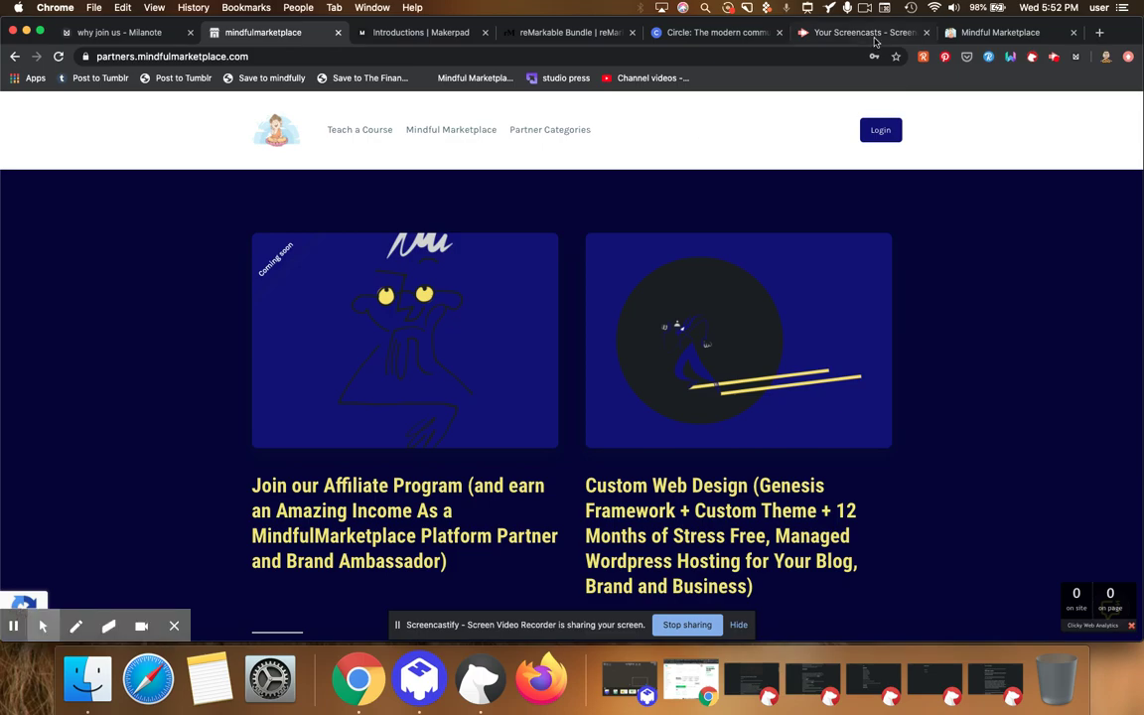
pyautogui.click(862, 33)
pyautogui.click(1001, 33)
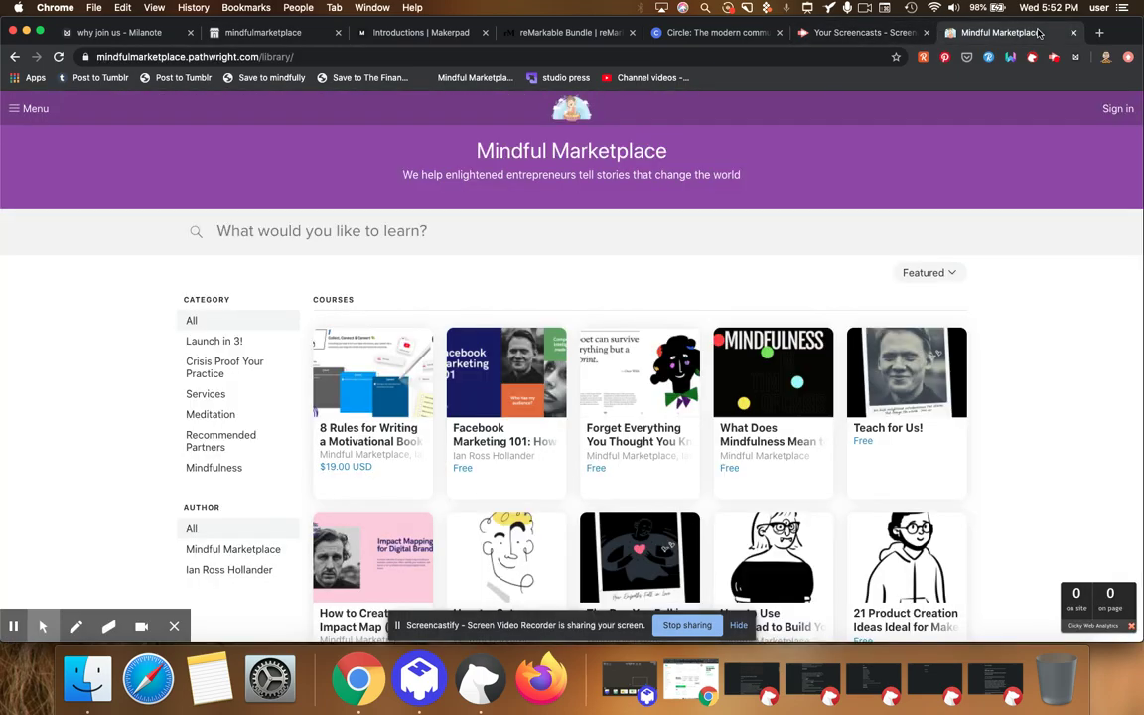
pyautogui.click(536, 33)
# Replace the reMarkable tab's address with mindfulmarketplace.circle.so and load the community
pyautogui.click(508, 53)
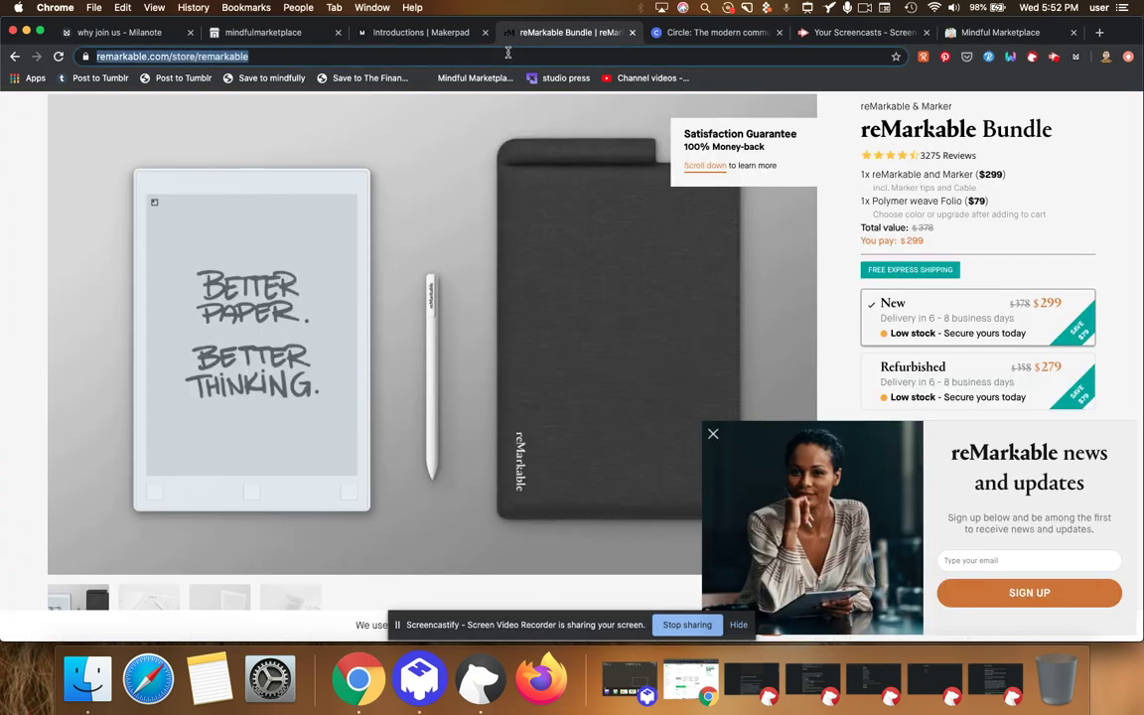
pyautogui.press('BackSpace')
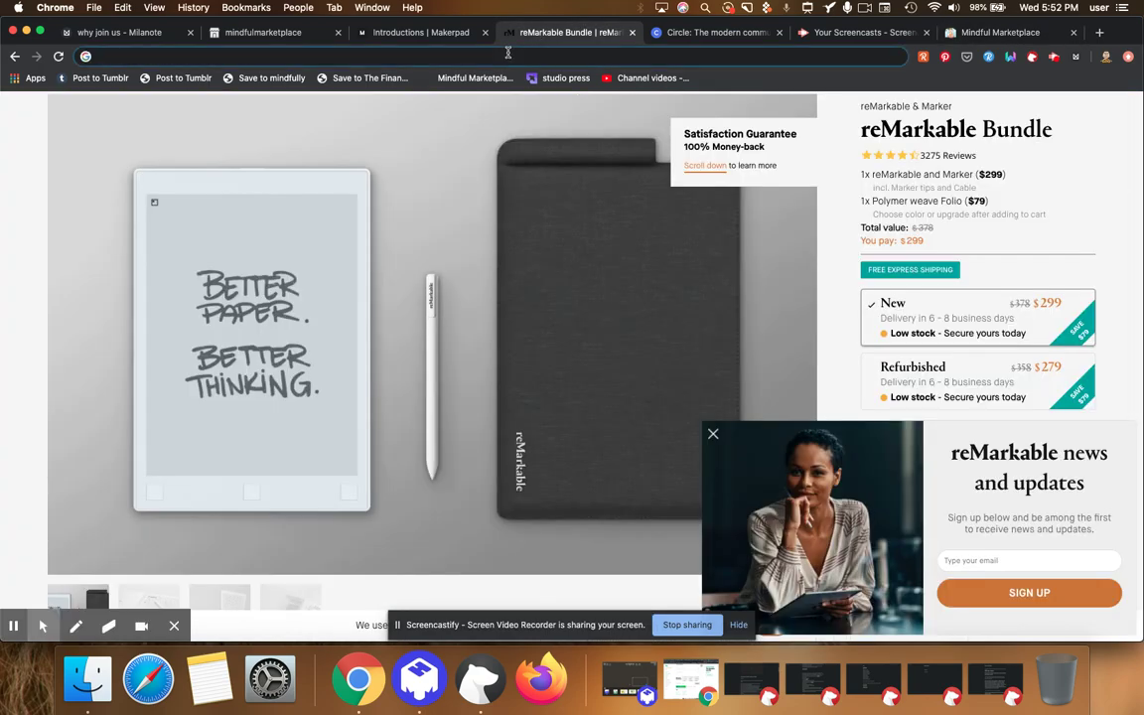
pyautogui.write('mindfulmar')
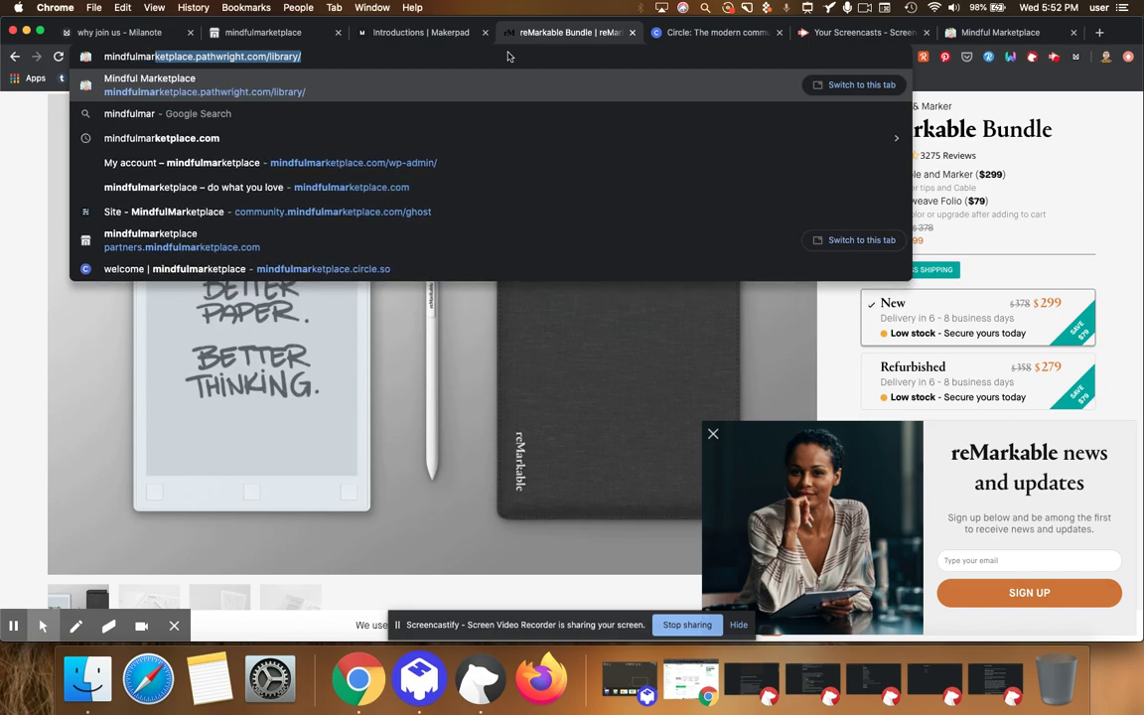
pyautogui.write('ketplace.c')
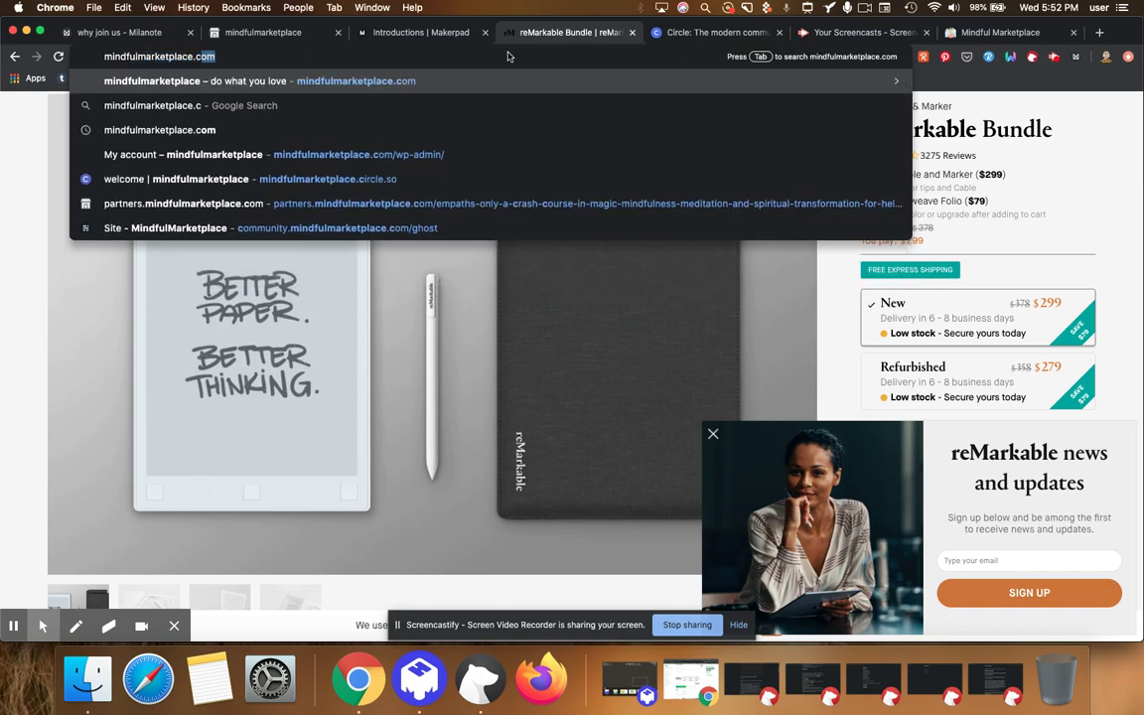
pyautogui.write('i')
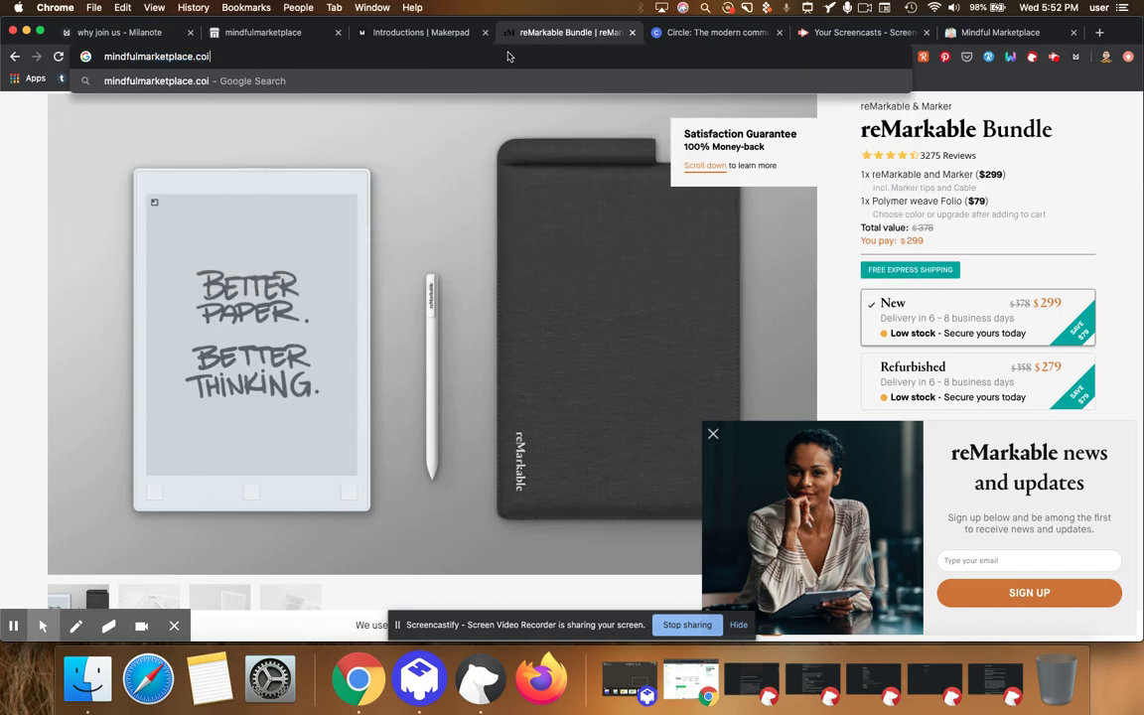
pyautogui.press('Return')
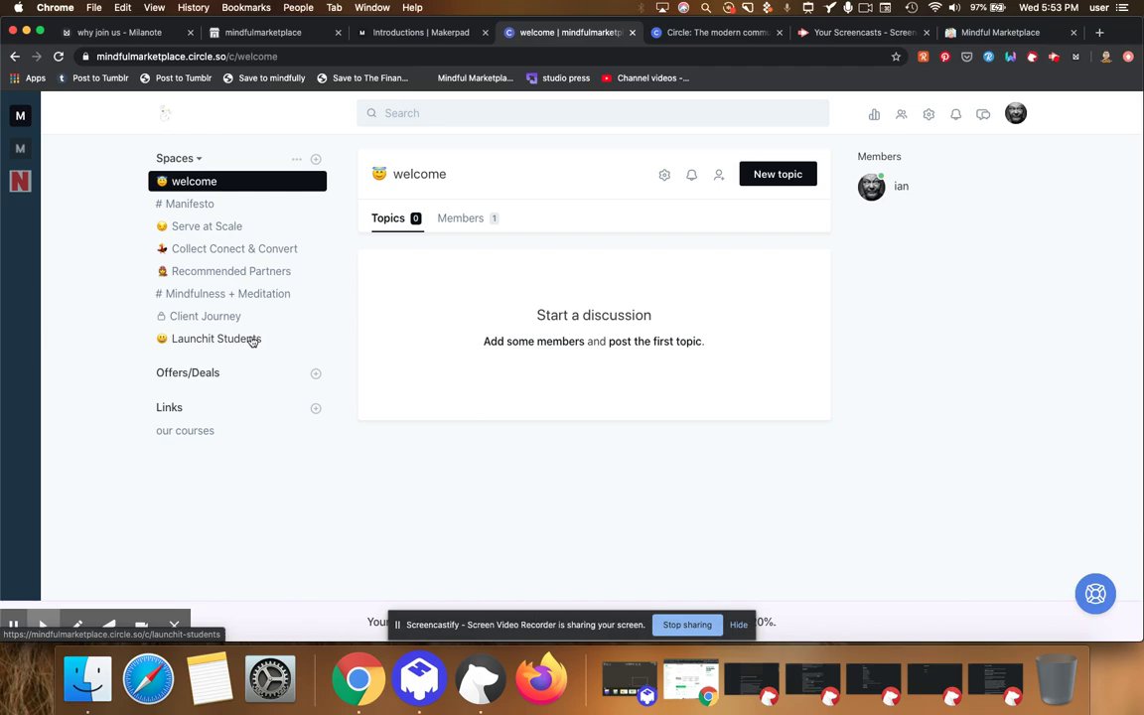
# Scroll the Mindful Marketplace Podia storefront's product cards and open Collect, Connect & Convert
pyautogui.click(253, 35)
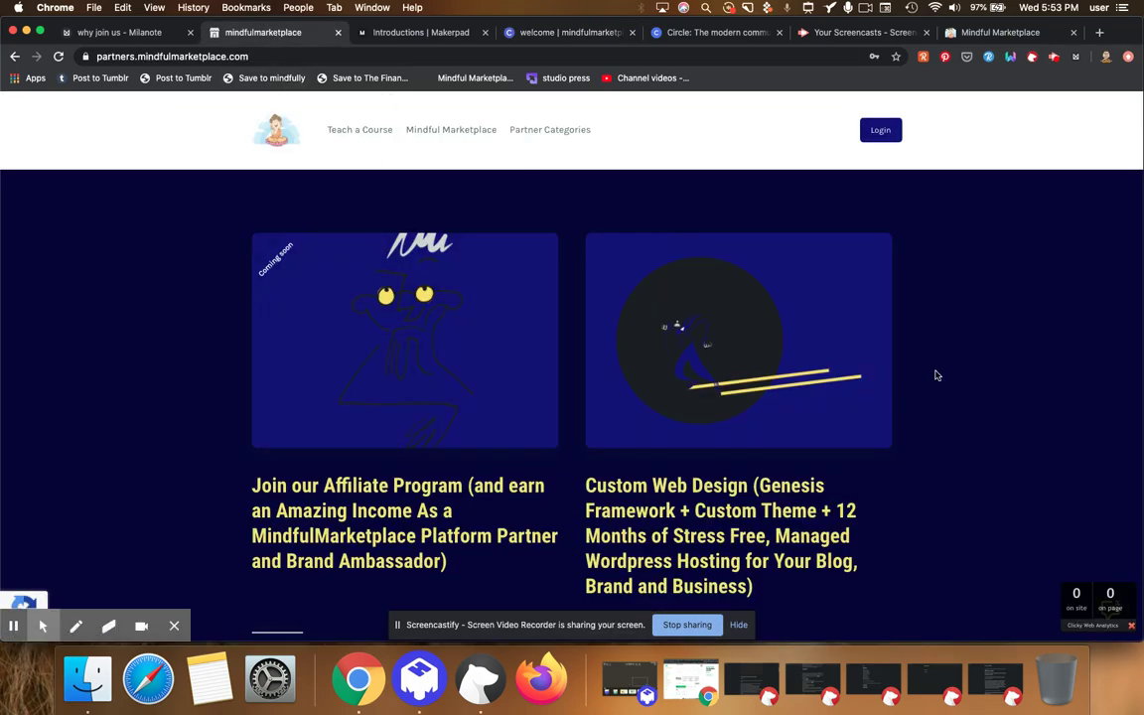
pyautogui.scroll(-5, 935, 376)
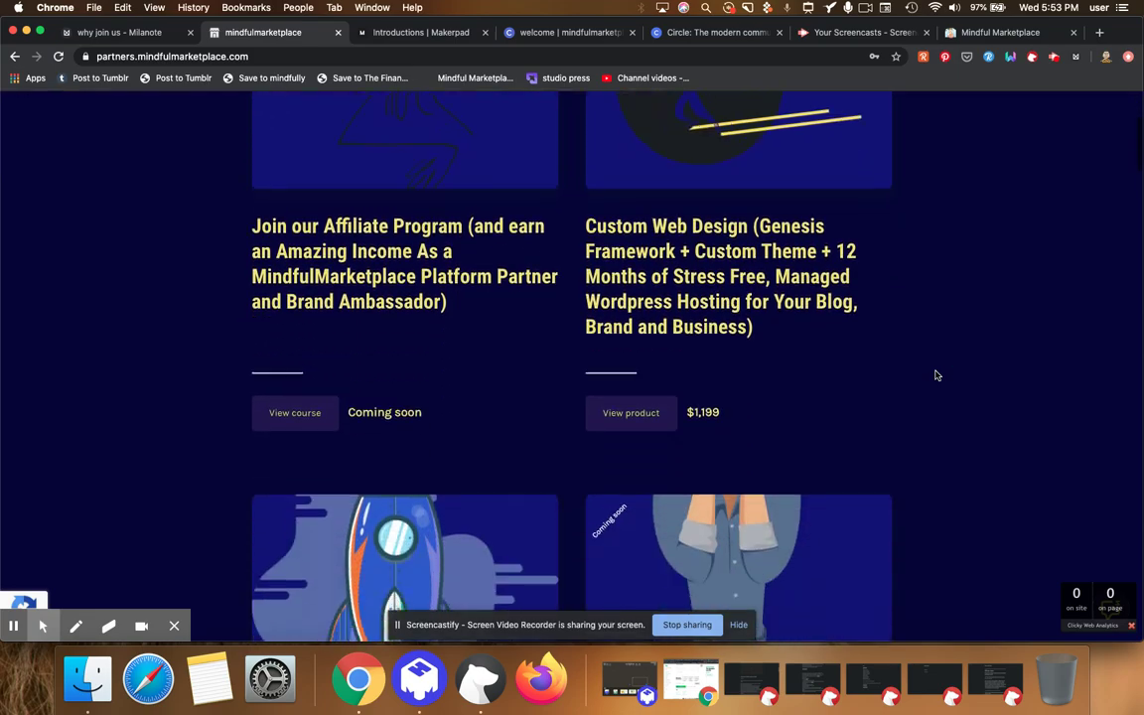
pyautogui.scroll(-12, 935, 375)
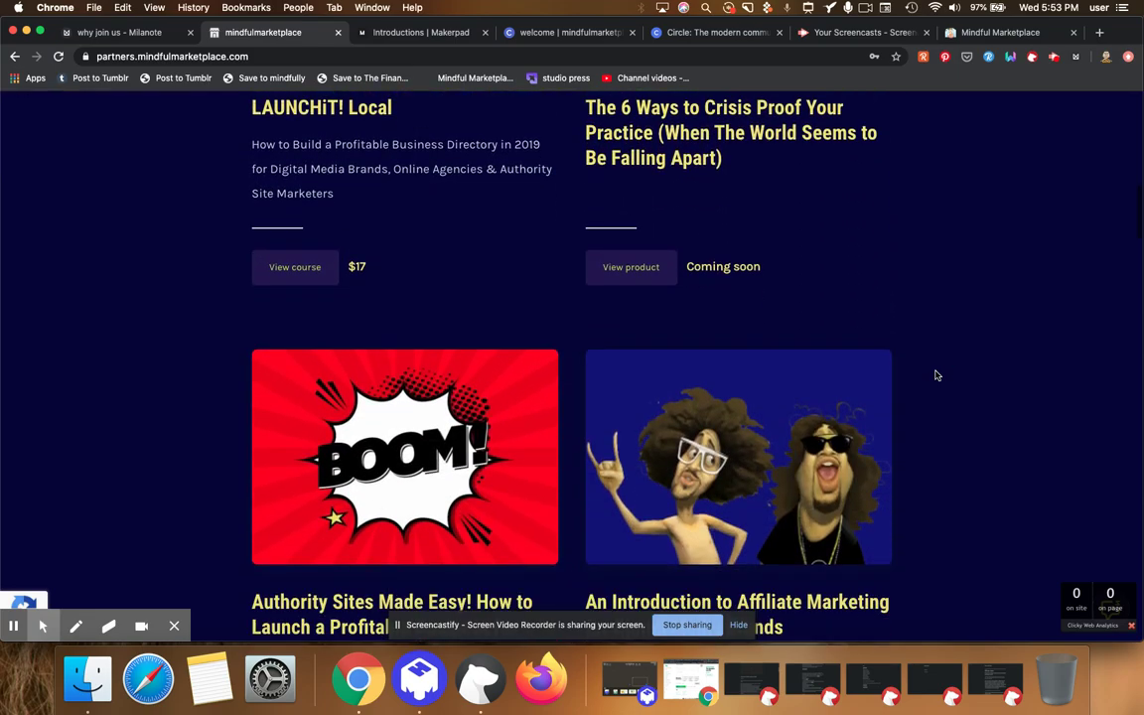
pyautogui.scroll(-12, 935, 375)
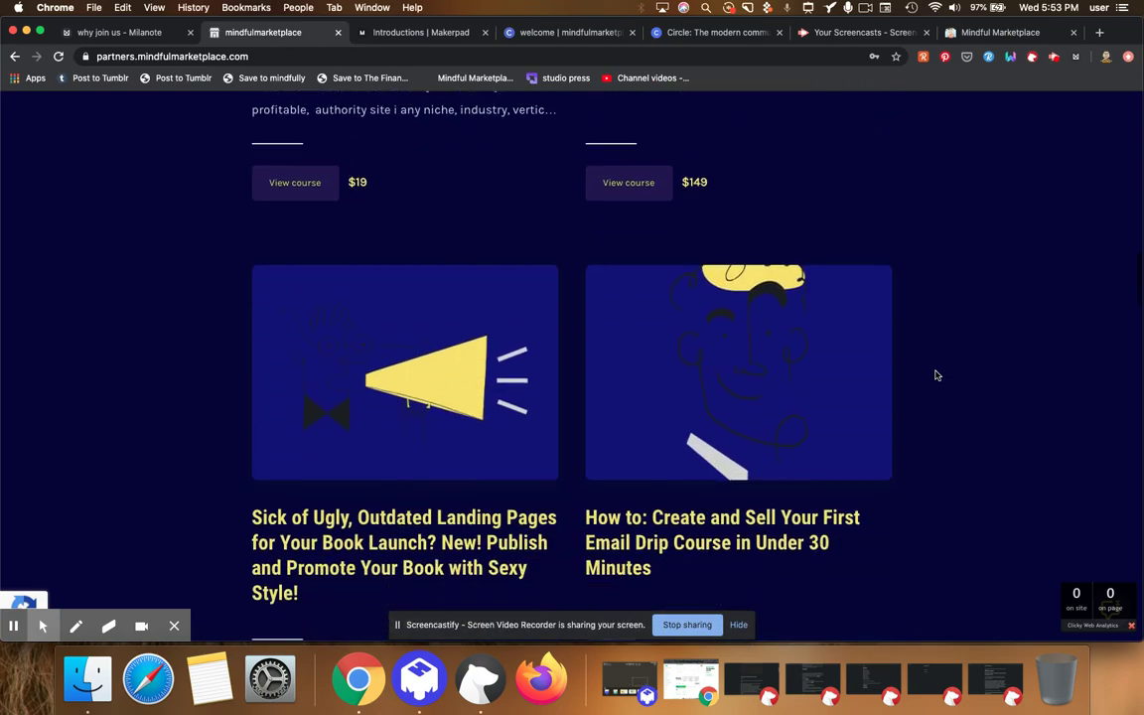
pyautogui.scroll(-12, 935, 375)
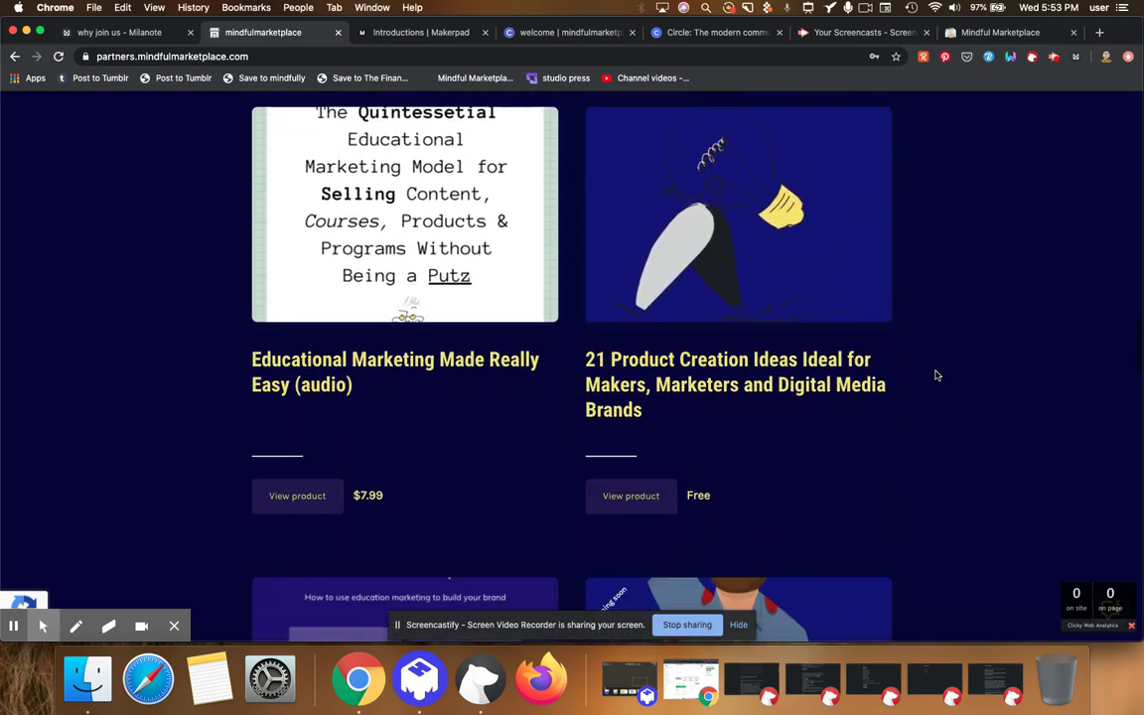
pyautogui.scroll(-12, 936, 375)
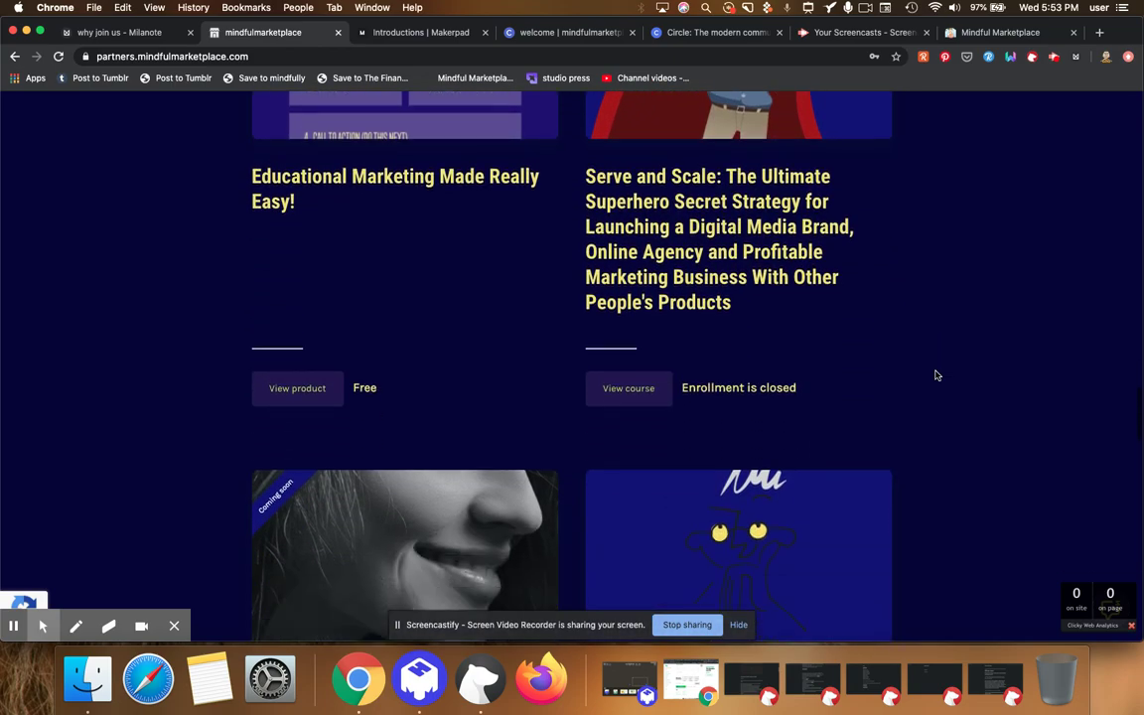
pyautogui.scroll(-12, 935, 375)
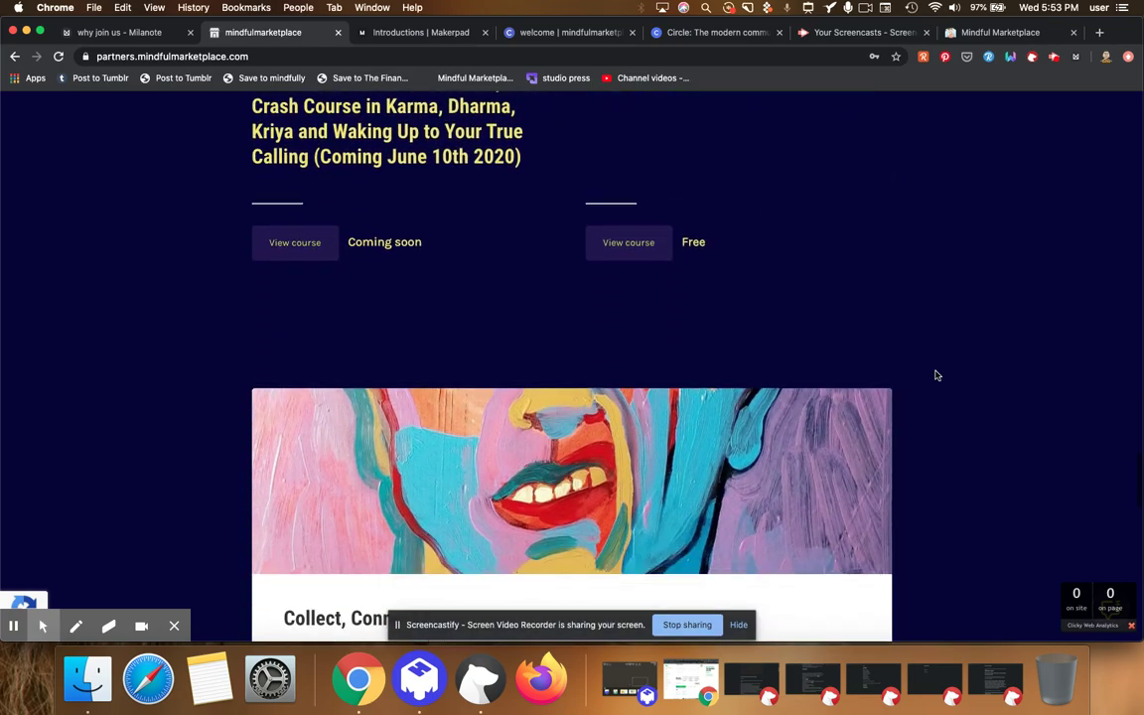
pyautogui.scroll(-5, 936, 375)
pyautogui.click(785, 400)
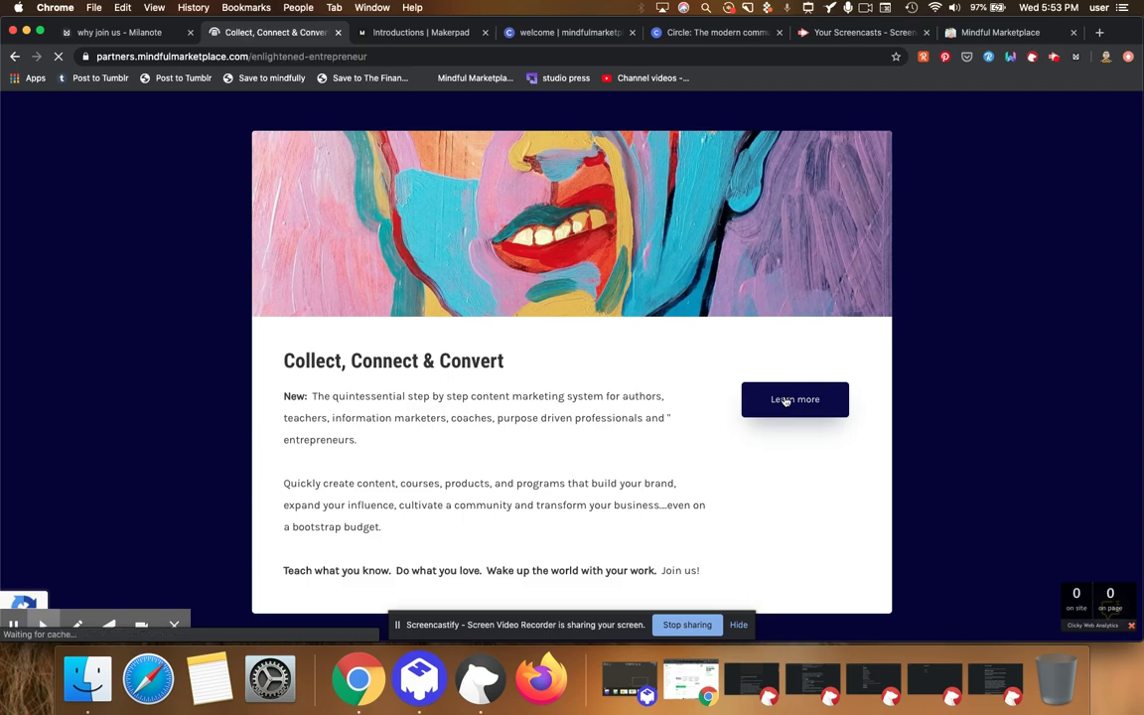
# Scroll the Collect, Connect & Convert Recent posts, like 'Commit to More Than One', to View more
pyautogui.scroll(-8, 784, 401)
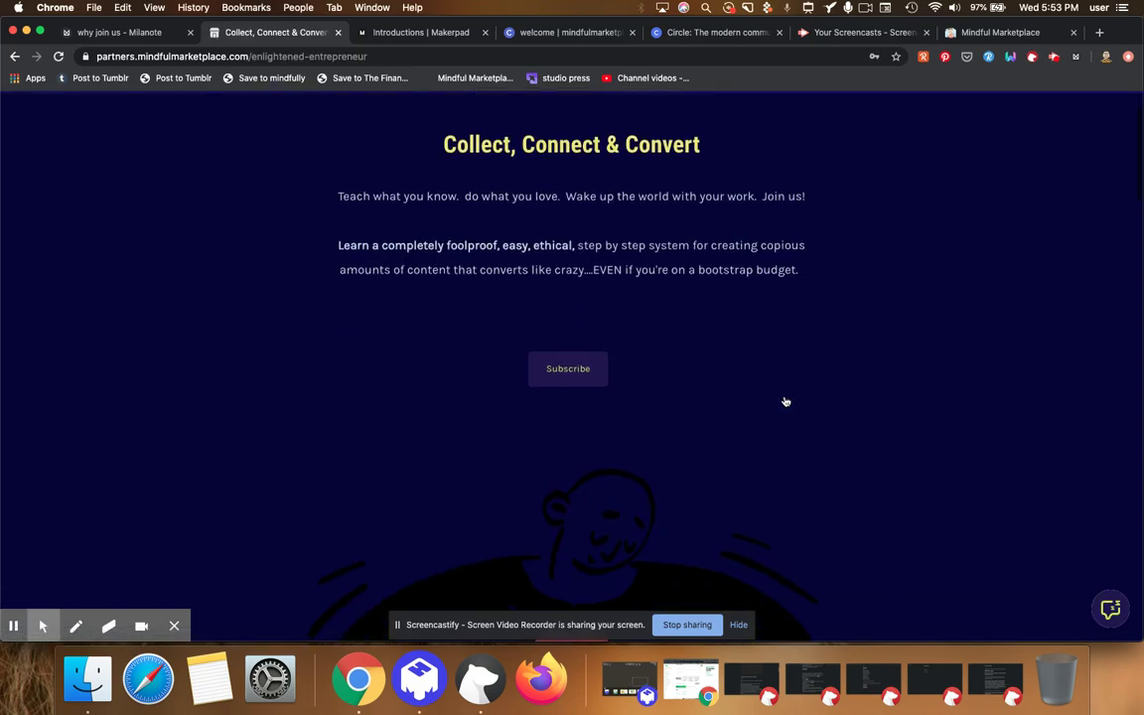
pyautogui.scroll(-10, 784, 401)
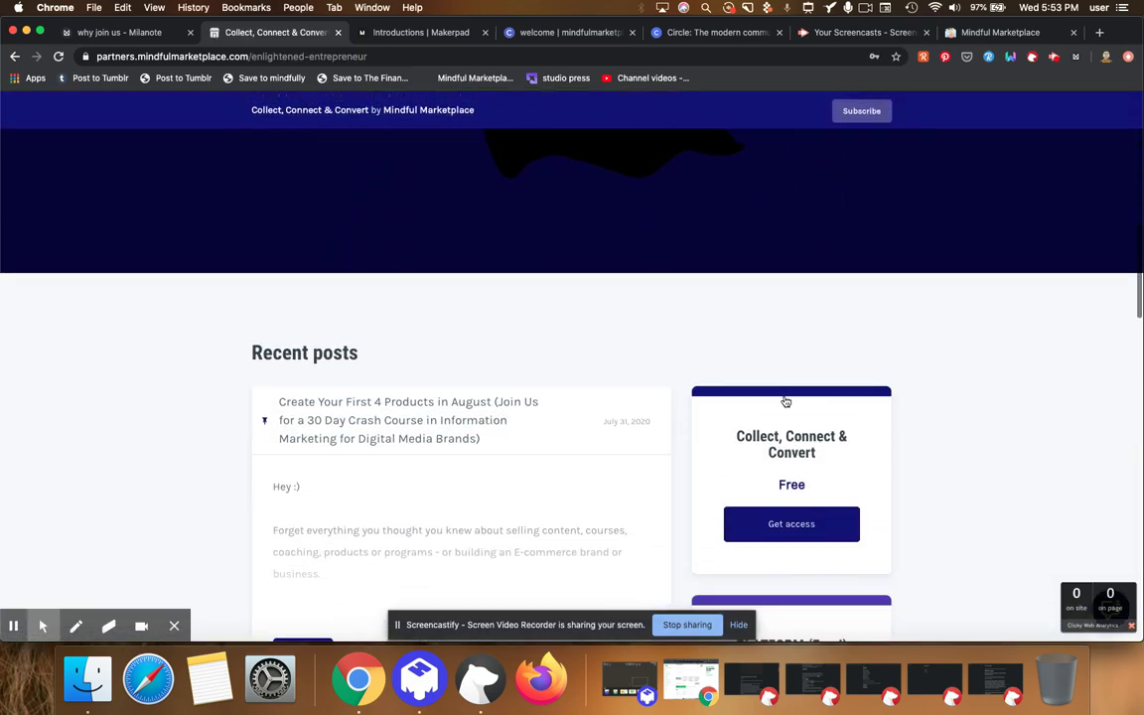
pyautogui.scroll(-2, 785, 401)
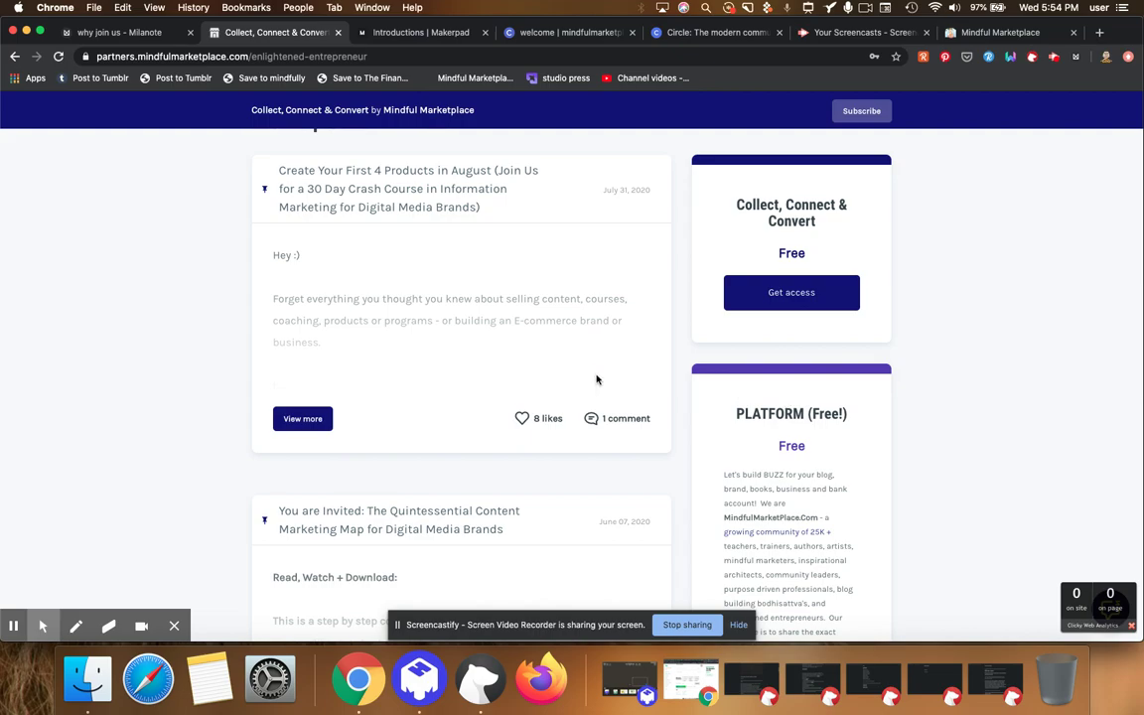
pyautogui.scroll(-5, 583, 378)
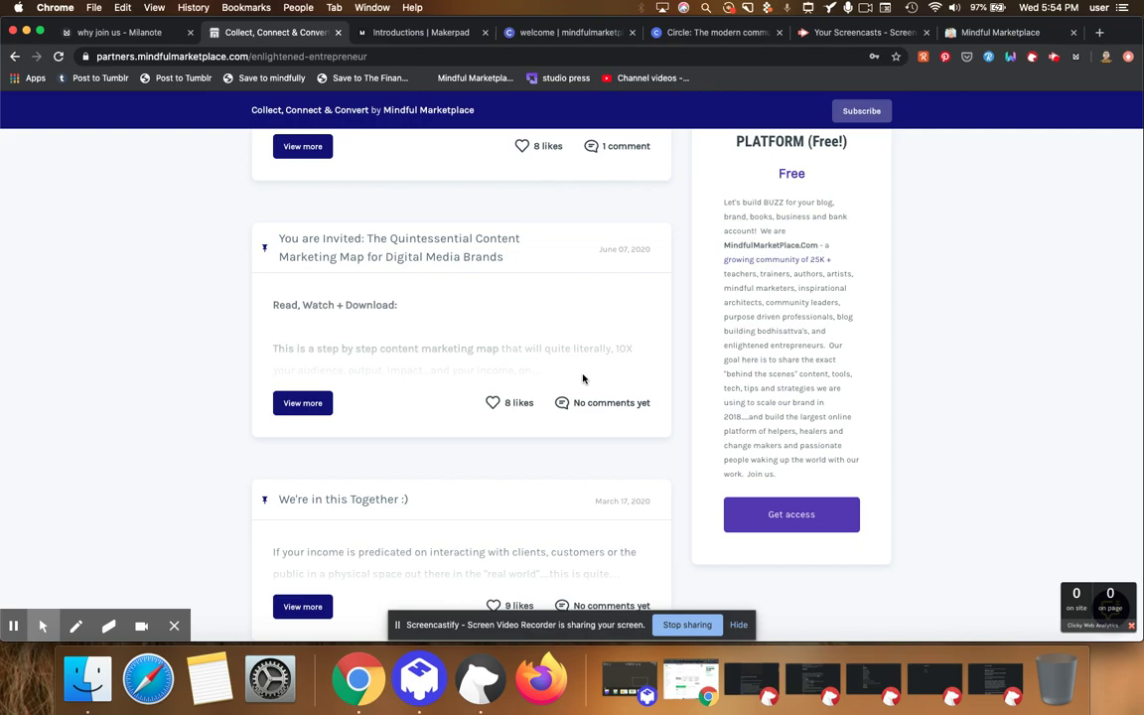
pyautogui.scroll(-4, 583, 378)
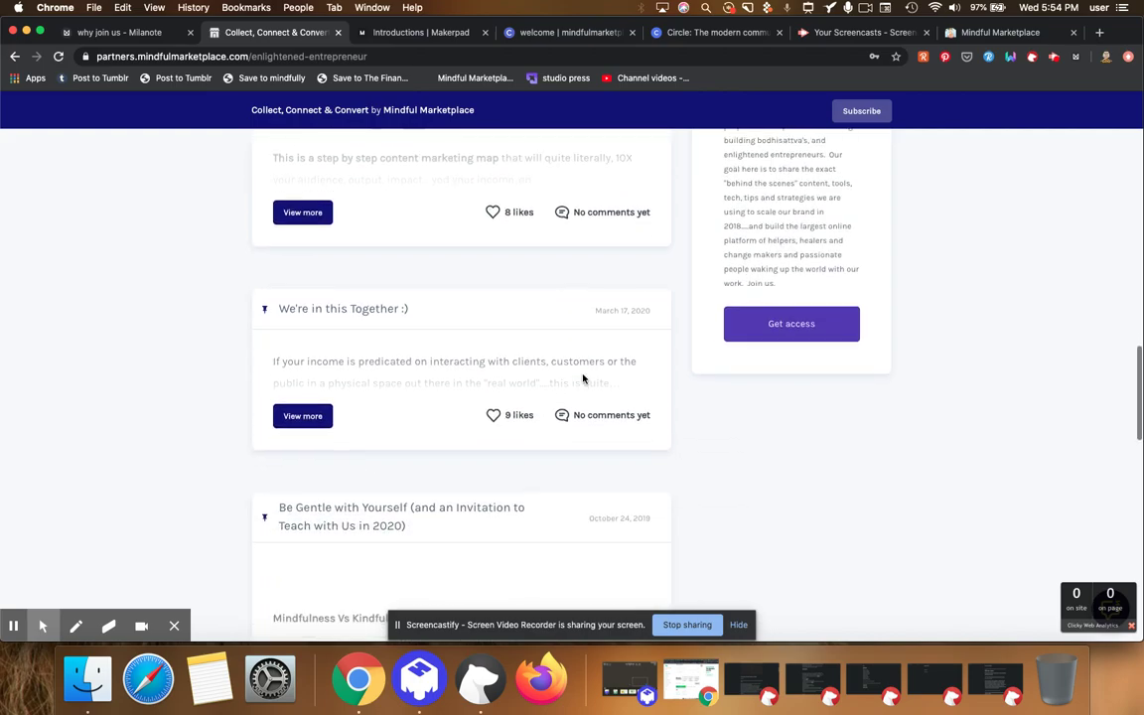
pyautogui.scroll(-2, 583, 378)
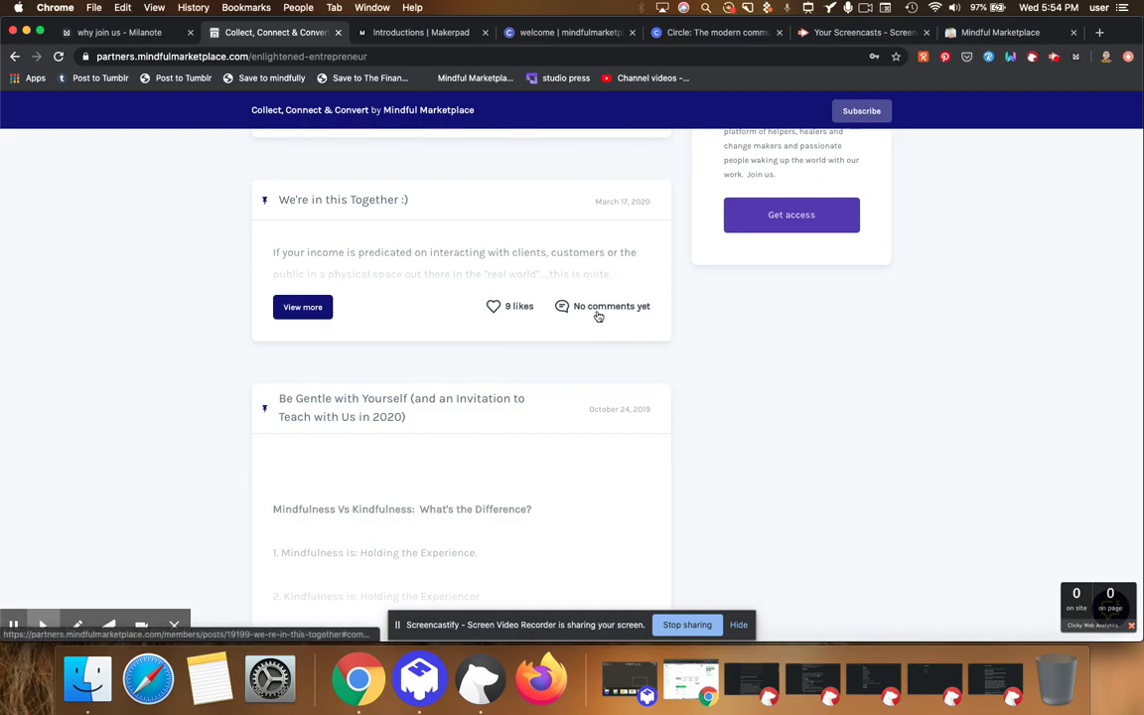
pyautogui.scroll(-5, 597, 316)
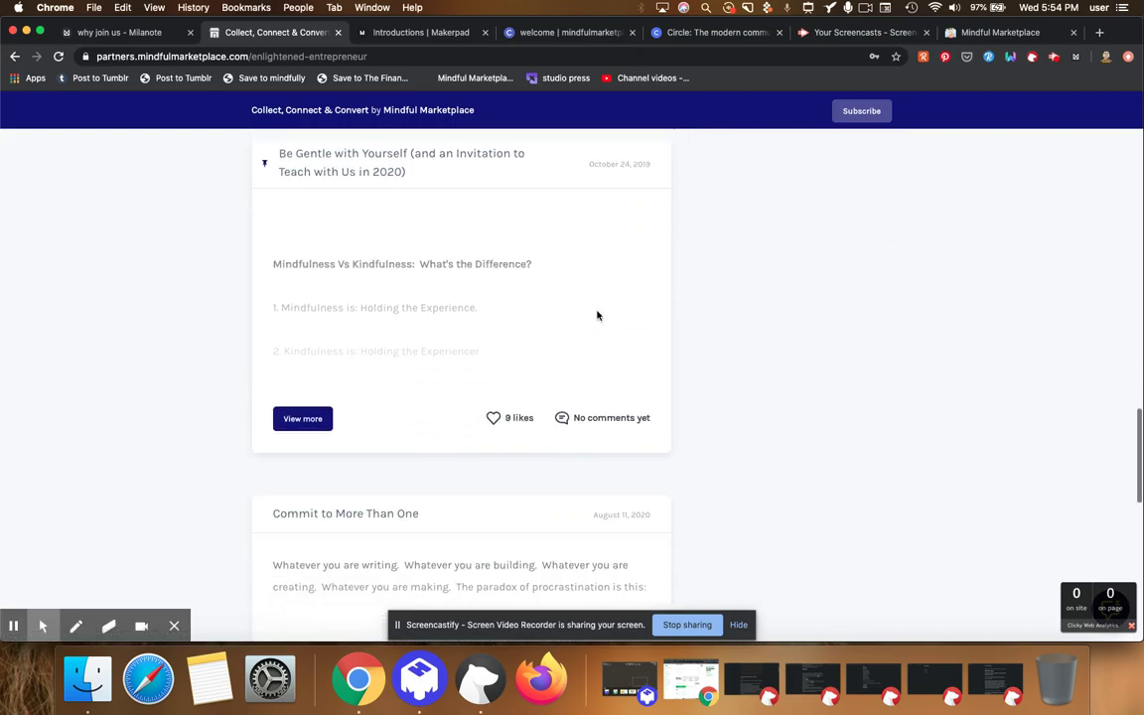
pyautogui.scroll(-5, 598, 316)
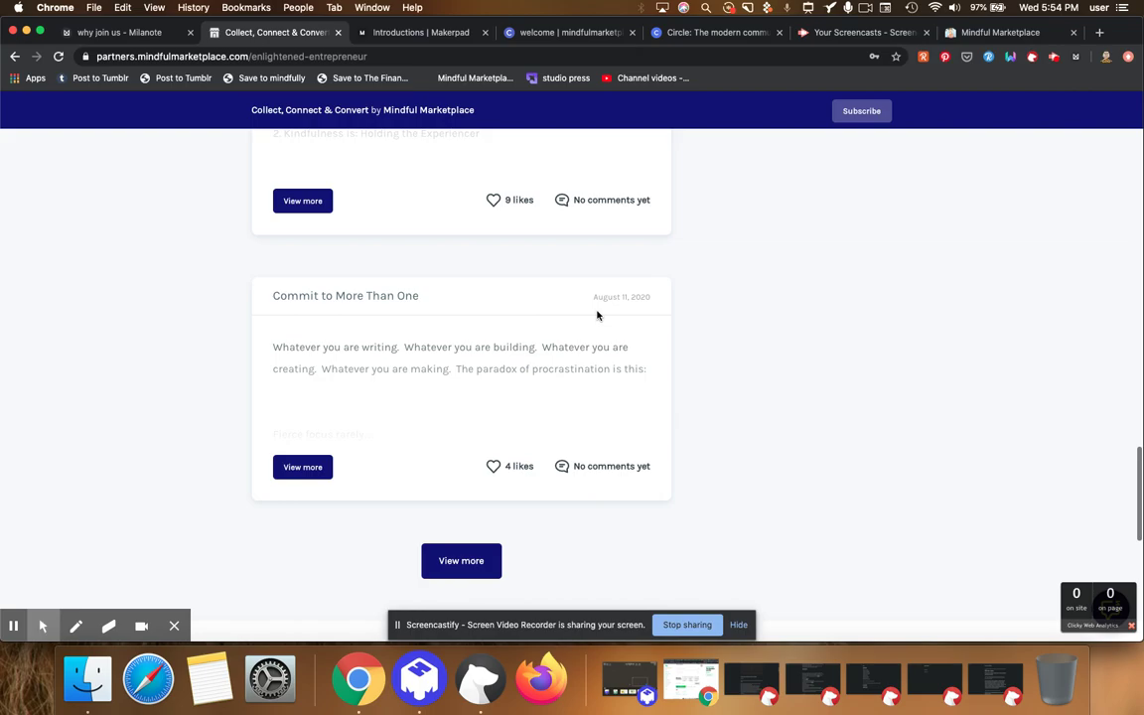
pyautogui.scroll(-2, 597, 316)
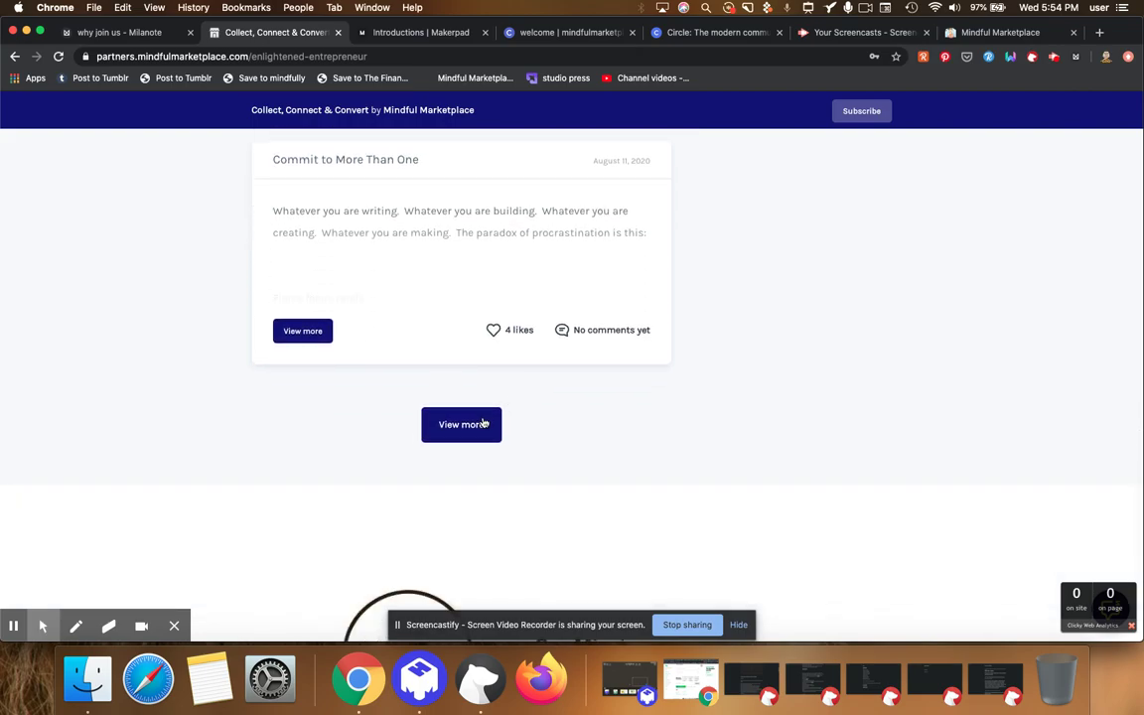
# Open the full members posts feed and scroll through posts like 'Be Gentle with Yourself'
pyautogui.click(482, 422)
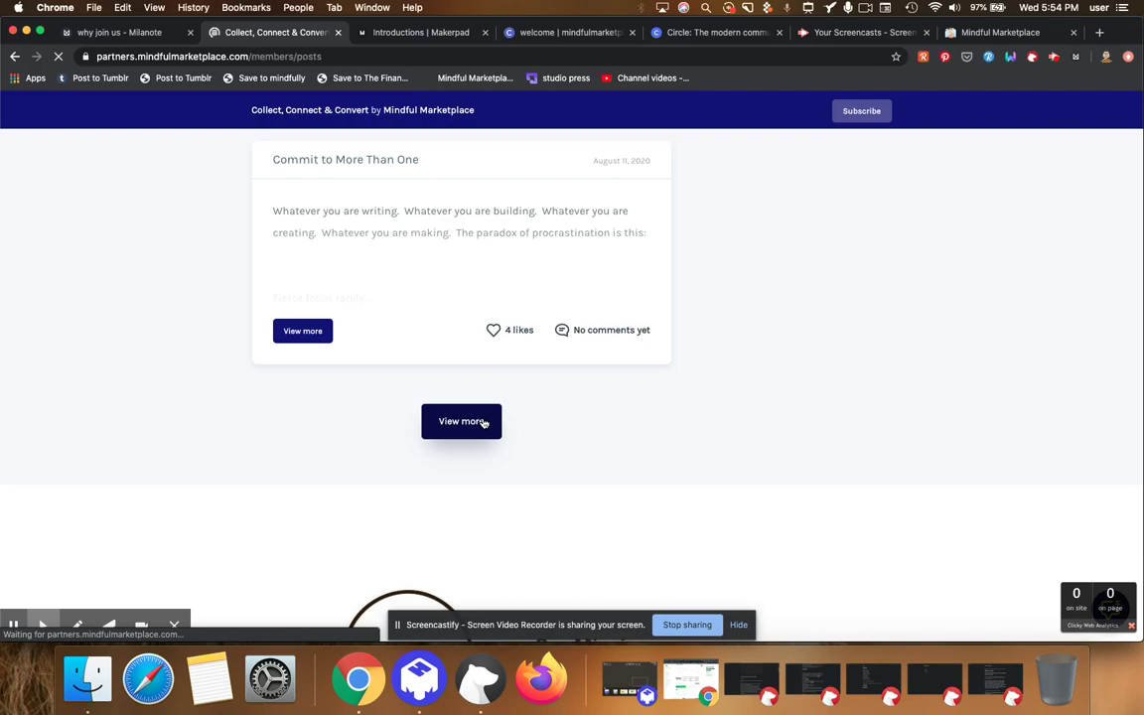
pyautogui.scroll(-1, 483, 424)
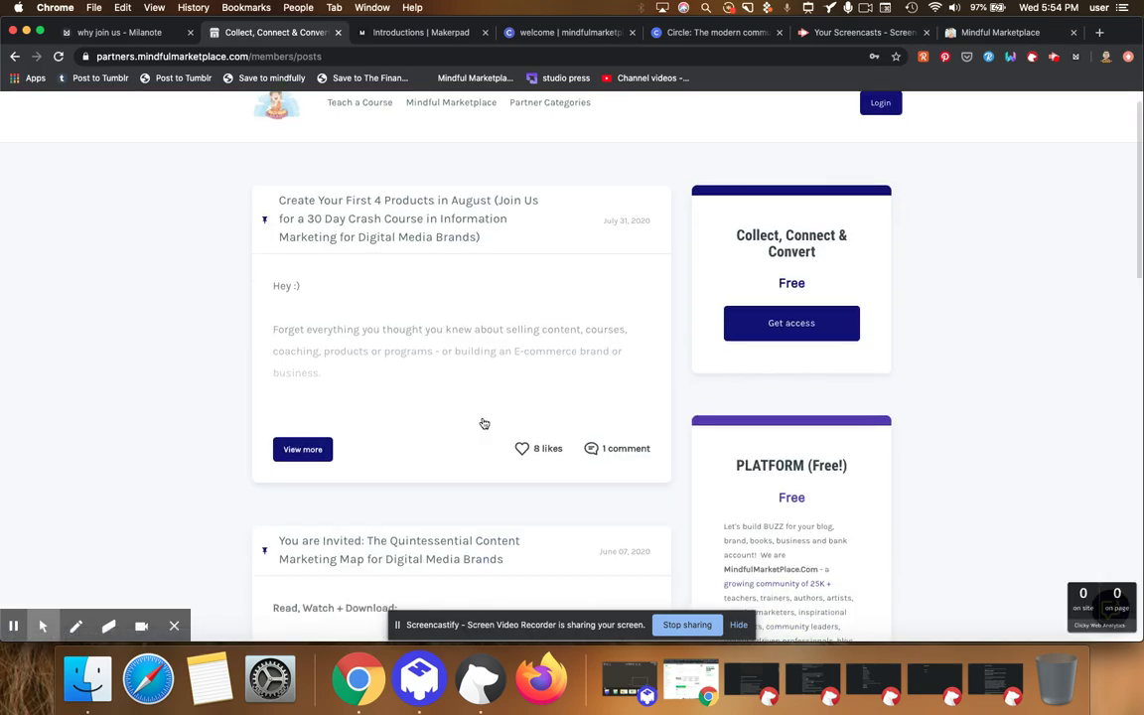
pyautogui.scroll(-3, 484, 424)
pyautogui.scroll(-9, 484, 424)
pyautogui.scroll(-6, 484, 424)
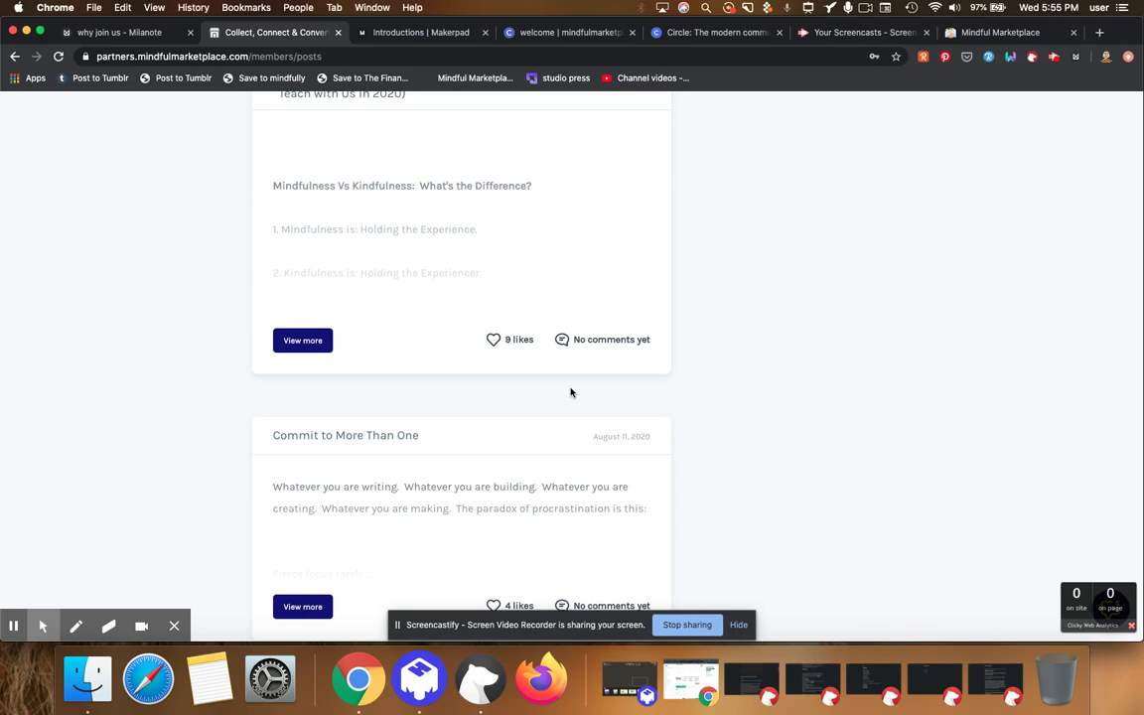
# Return to the Circle welcome space, show its Members list and open the admin's profile
pyautogui.click(582, 40)
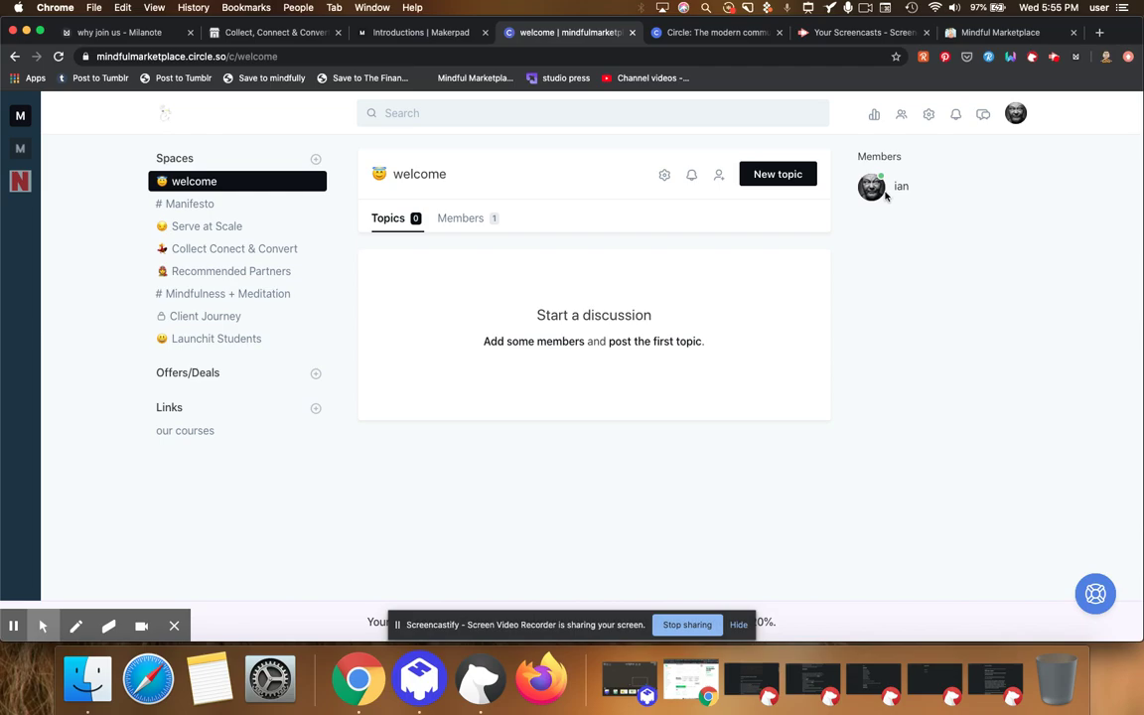
pyautogui.moveTo(870, 191)
pyautogui.click(476, 222)
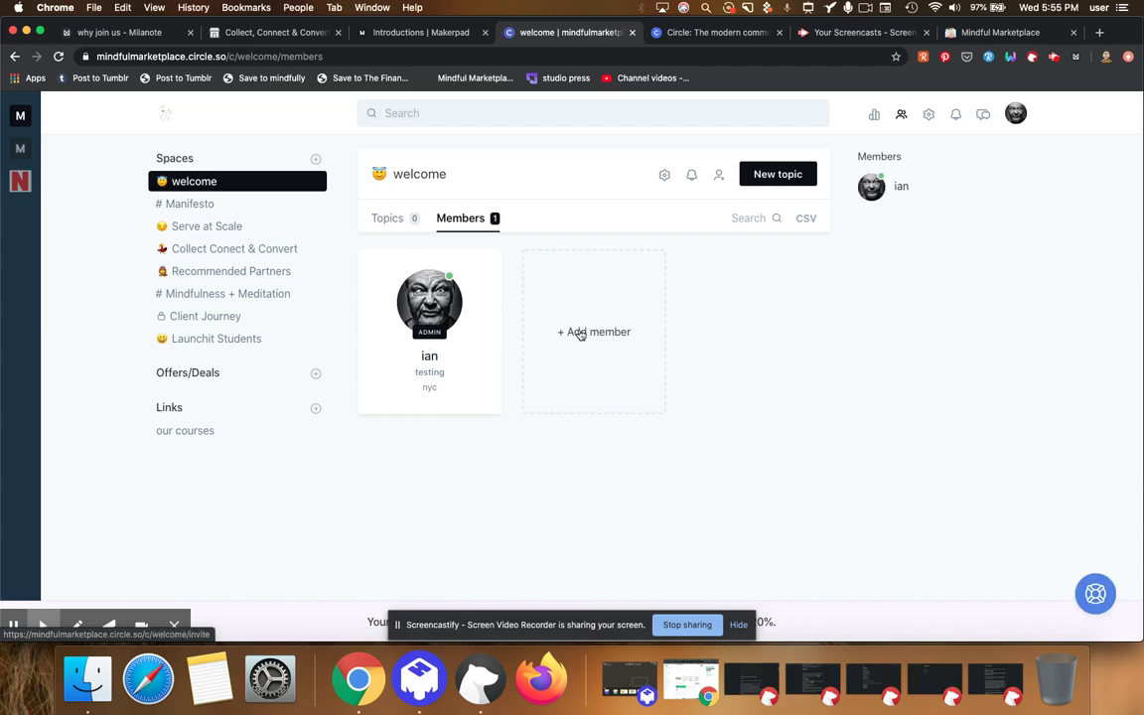
pyautogui.click(434, 357)
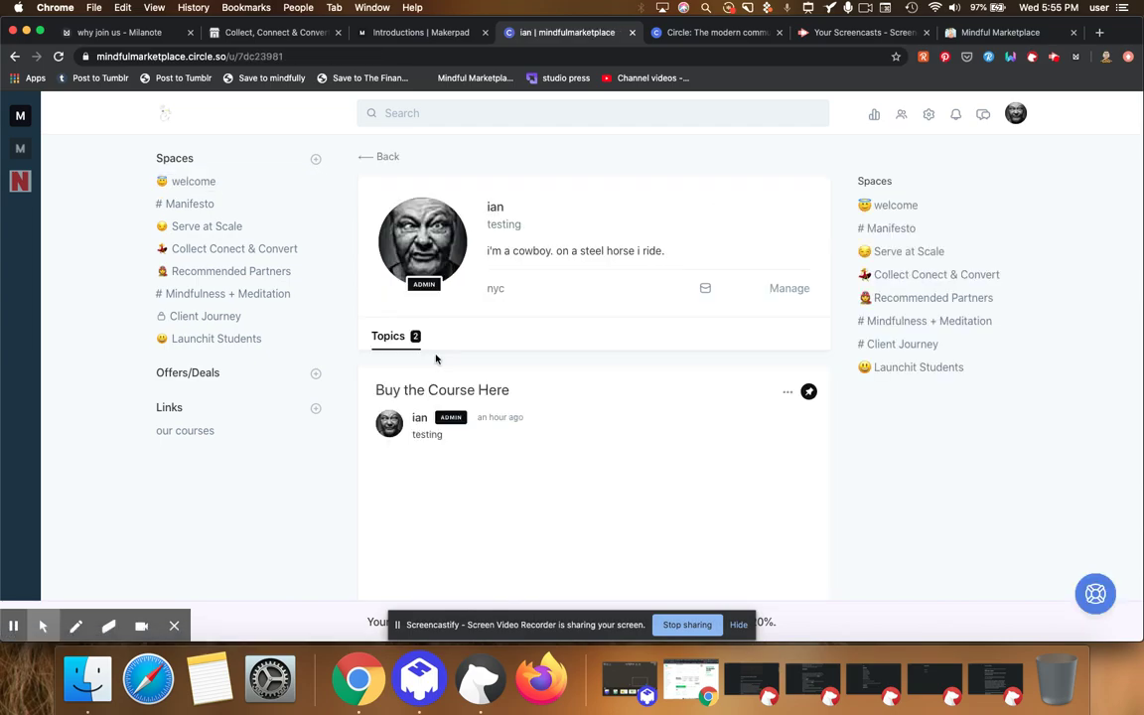
# Scroll the admin's profile, then open My profile from the account menu
pyautogui.scroll(-5, 435, 358)
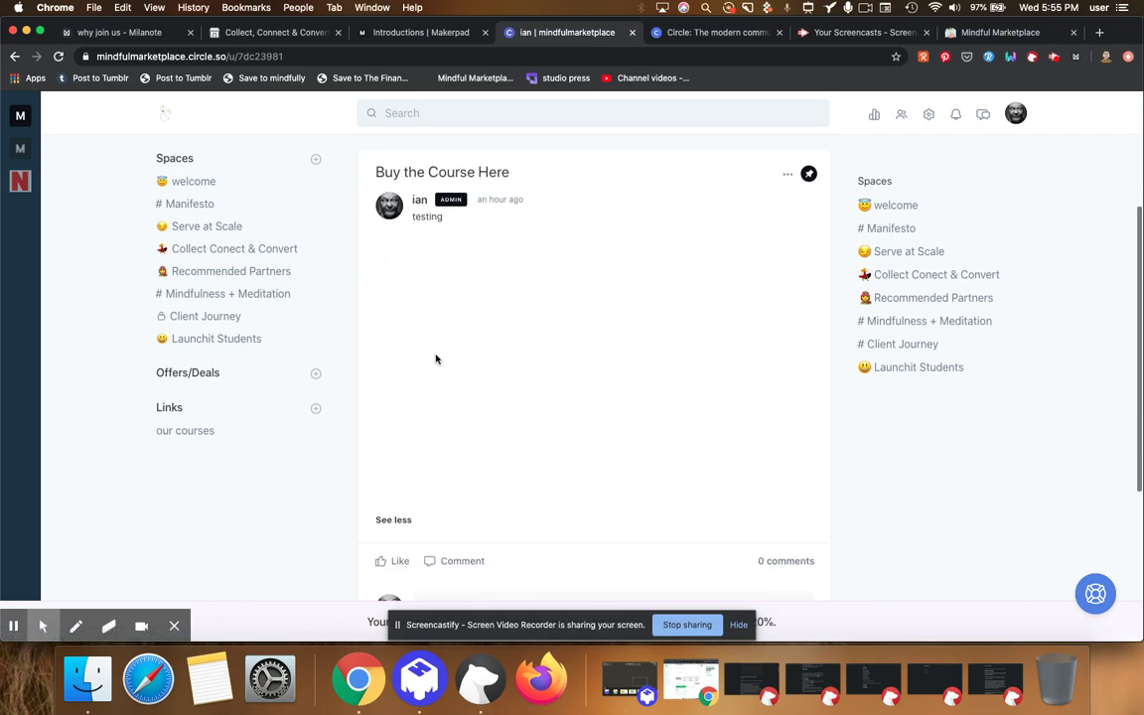
pyautogui.scroll(5, 434, 358)
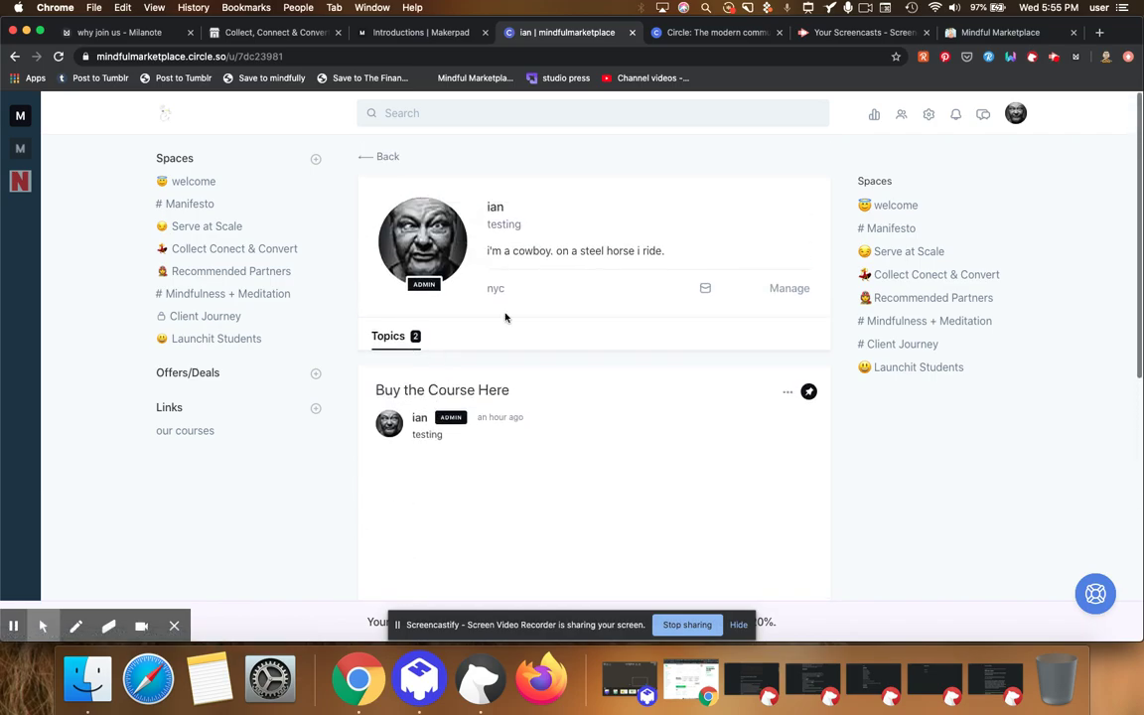
pyautogui.click(1013, 121)
pyautogui.click(924, 189)
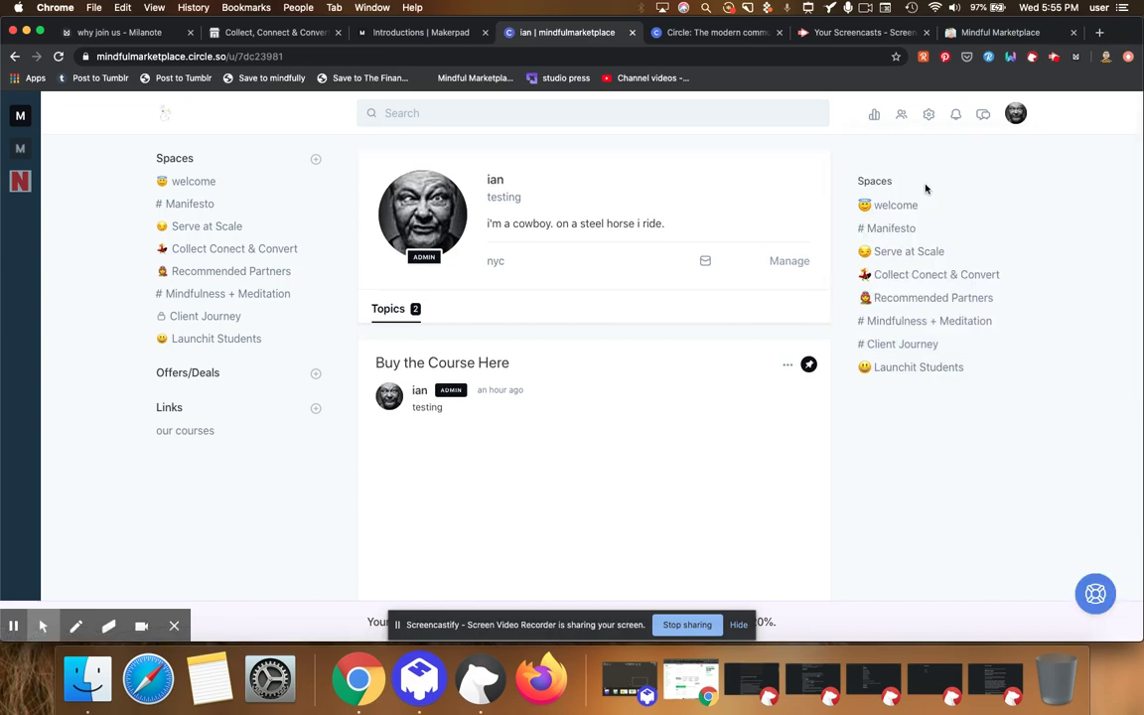
# Scroll my profile, go back to the welcome space members, then switch to Makerpad's Introductions
pyautogui.scroll(-3, 925, 189)
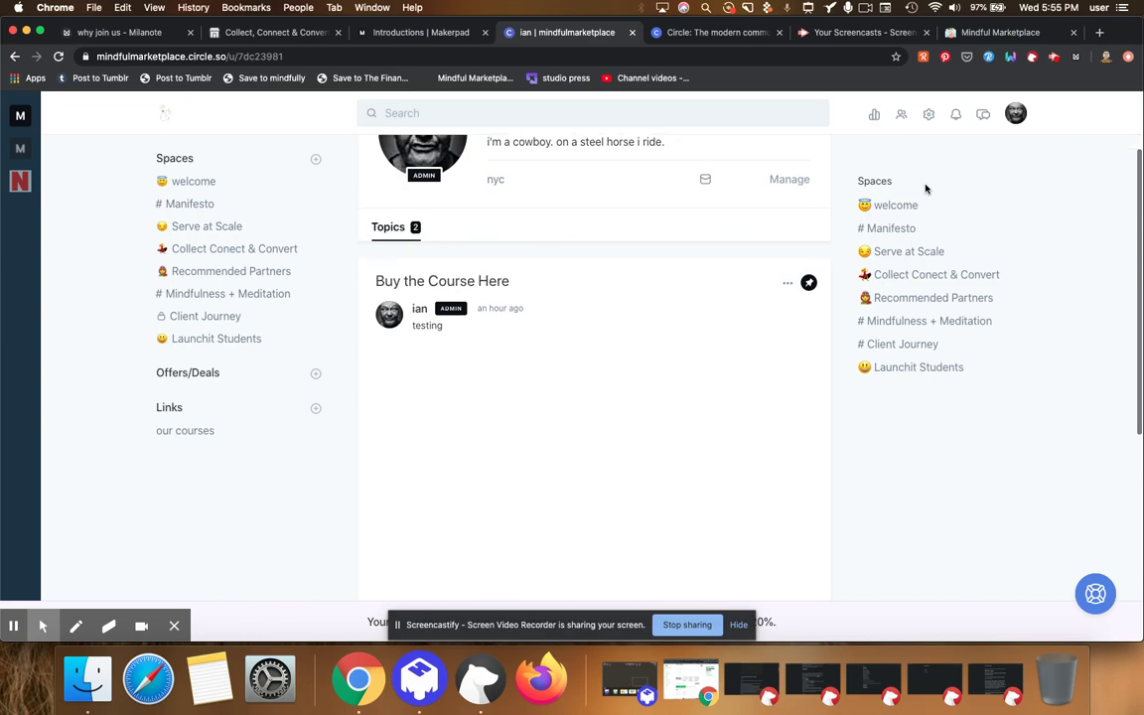
pyautogui.scroll(-3, 924, 188)
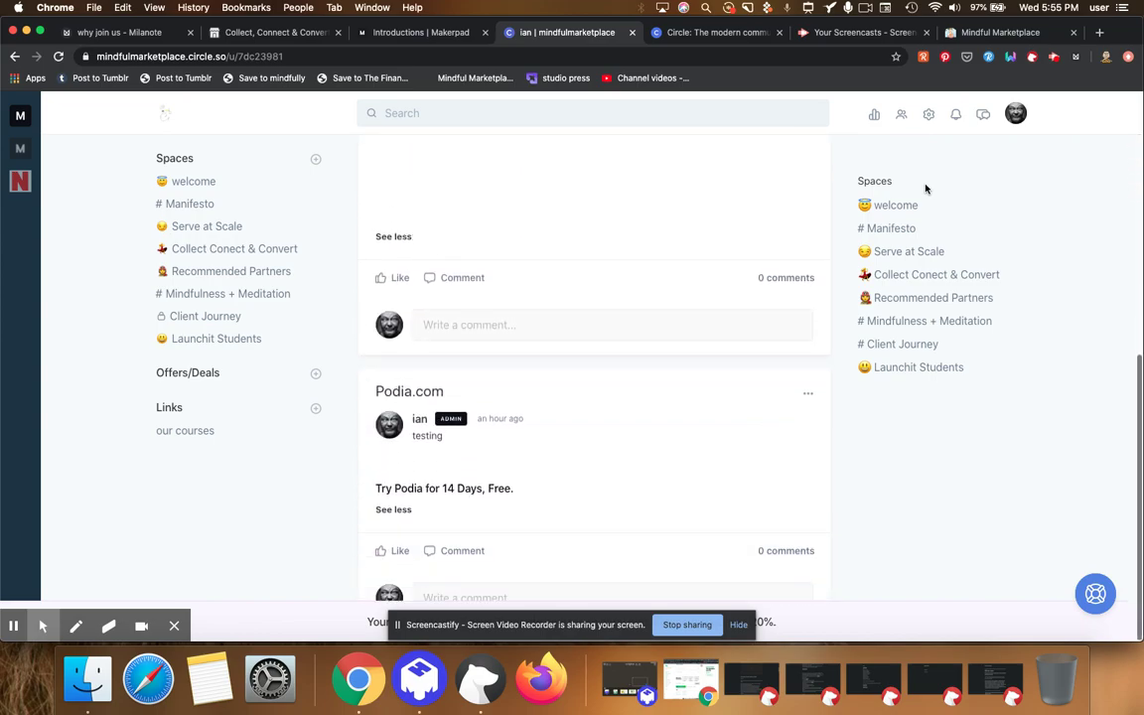
pyautogui.scroll(6, 925, 189)
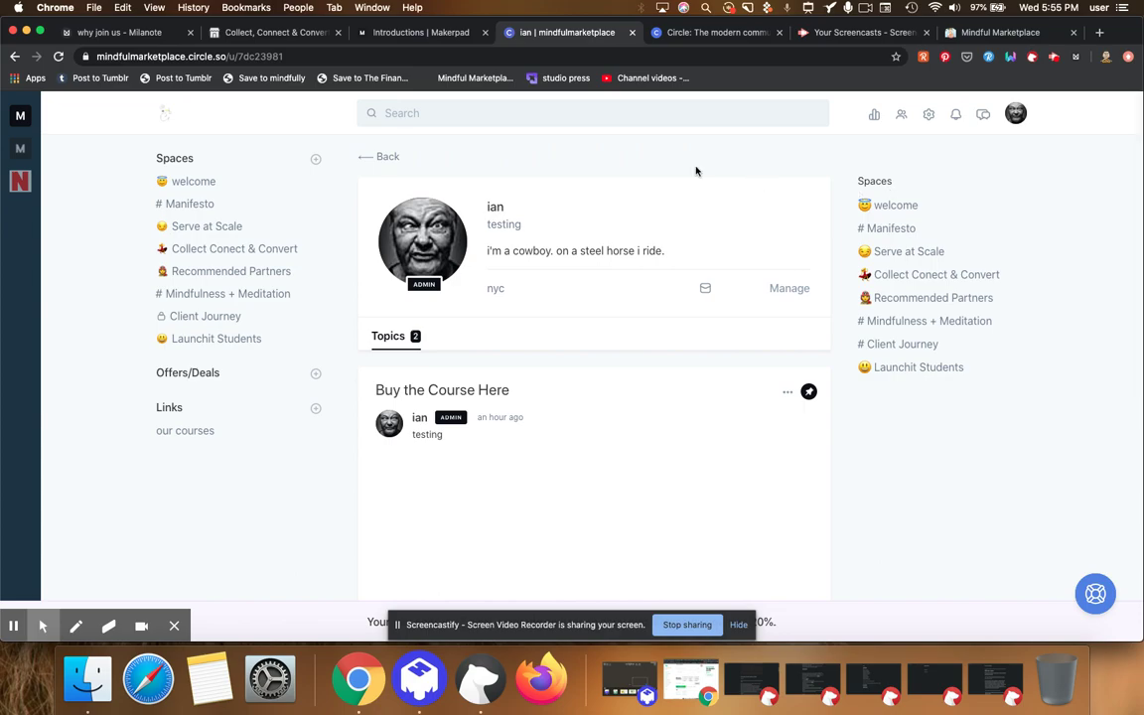
pyautogui.click(378, 161)
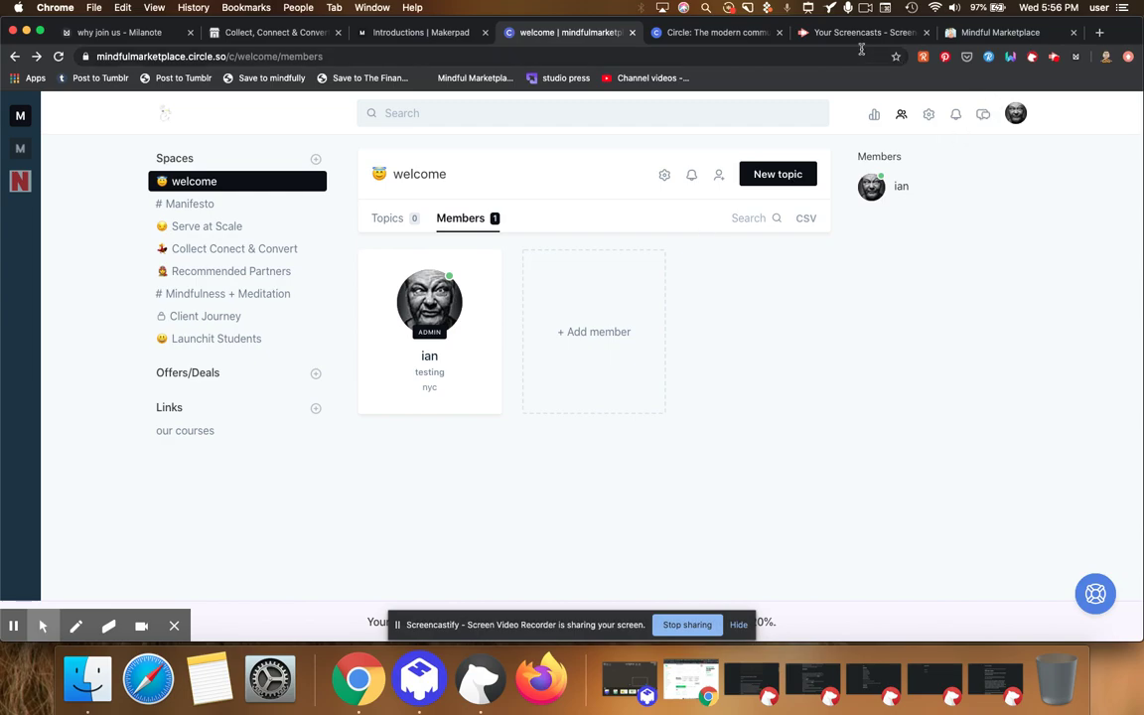
pyautogui.click(441, 35)
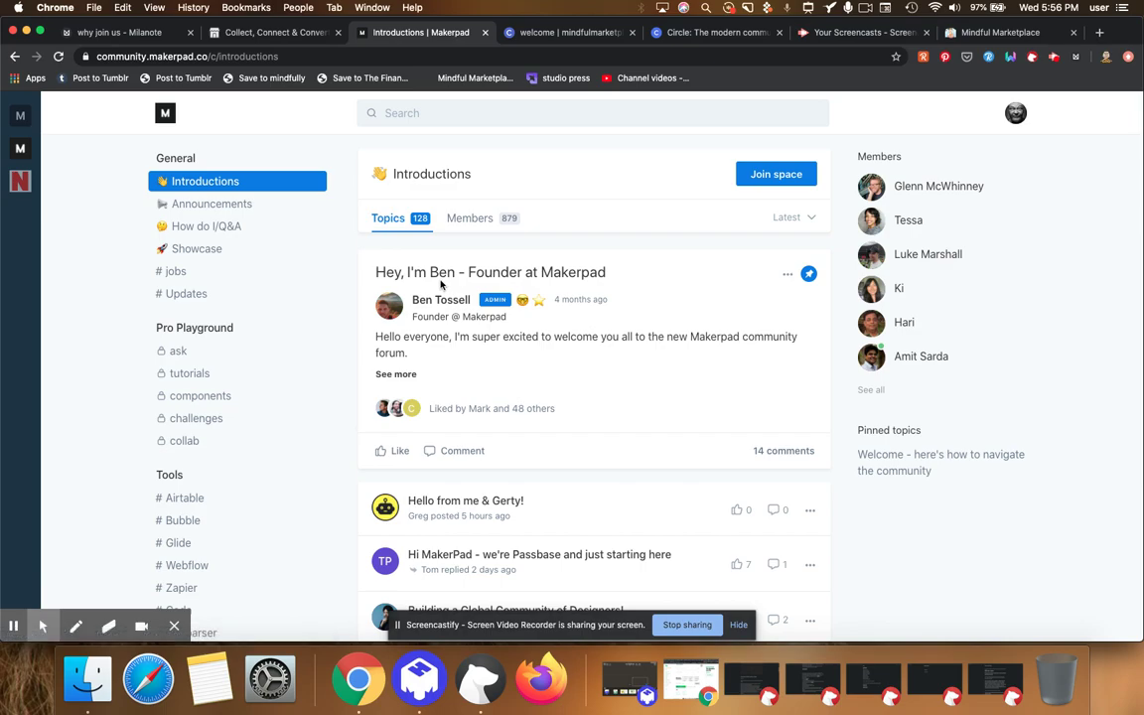
# Scroll Makerpad's Introductions topics, open the Scottsdale introduction post and read its comments
pyautogui.scroll(-5, 441, 285)
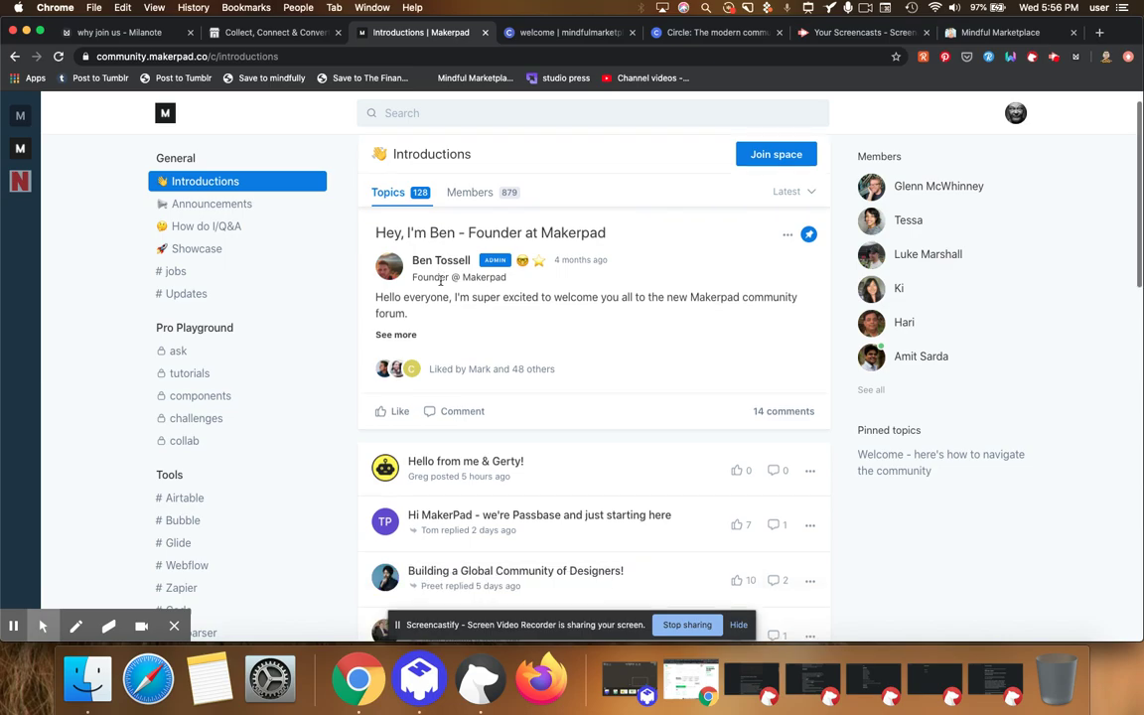
pyautogui.scroll(-10, 441, 285)
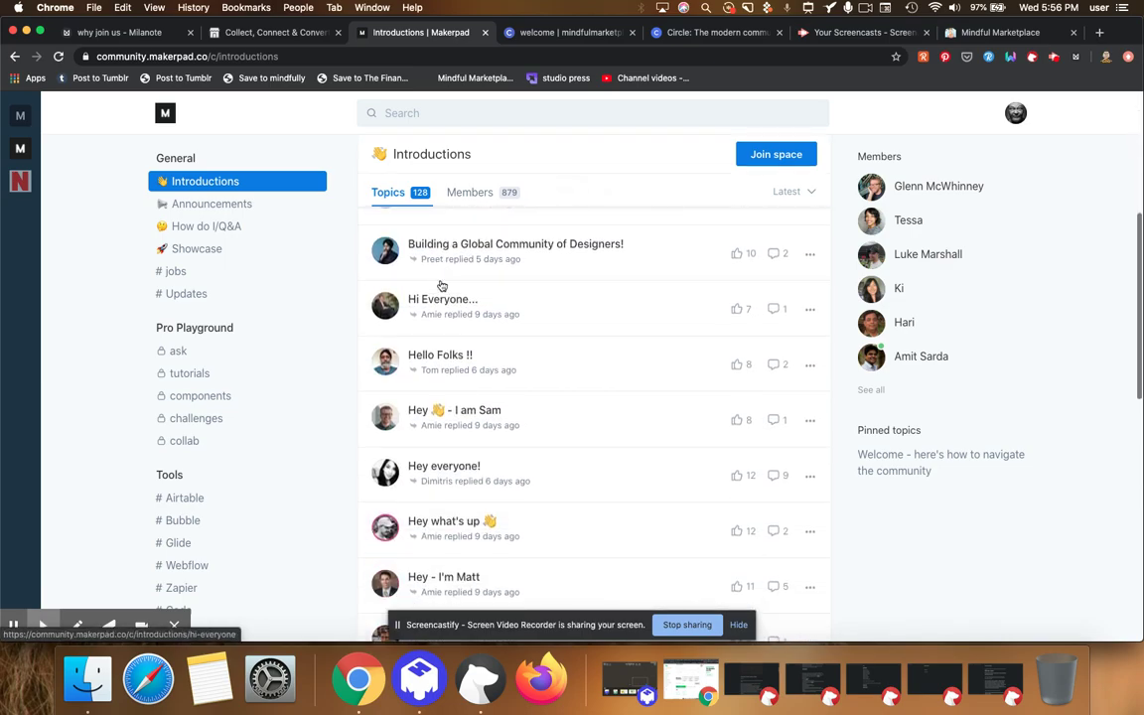
pyautogui.scroll(-12, 441, 285)
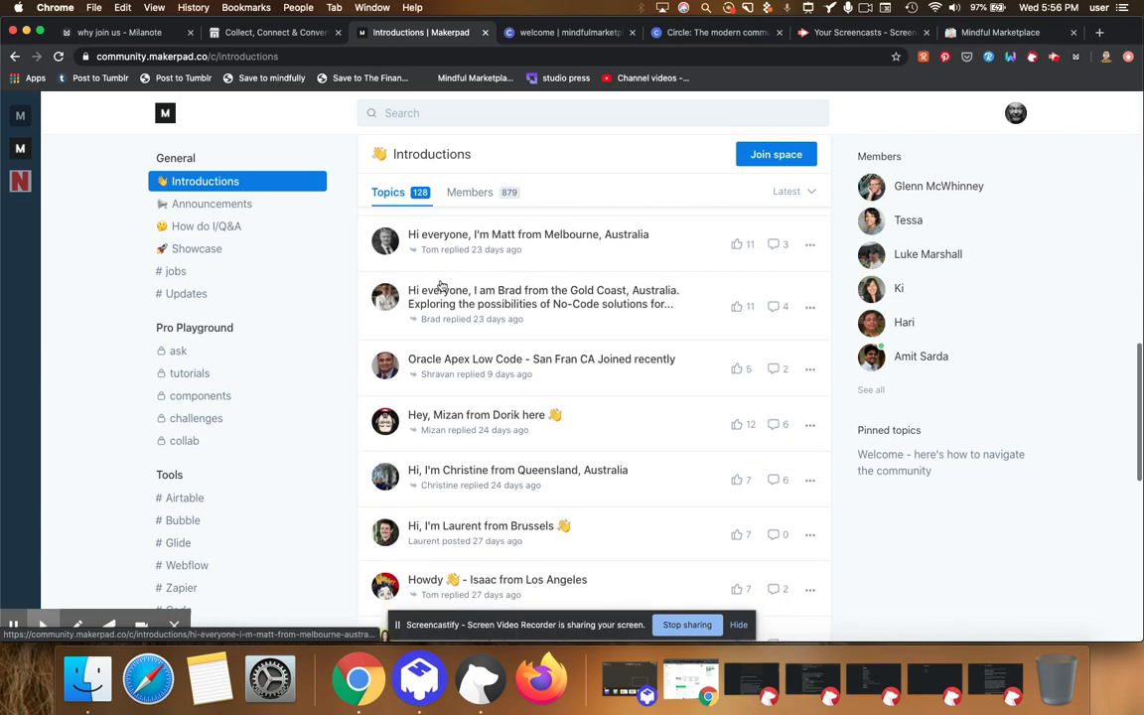
pyautogui.scroll(-1, 441, 285)
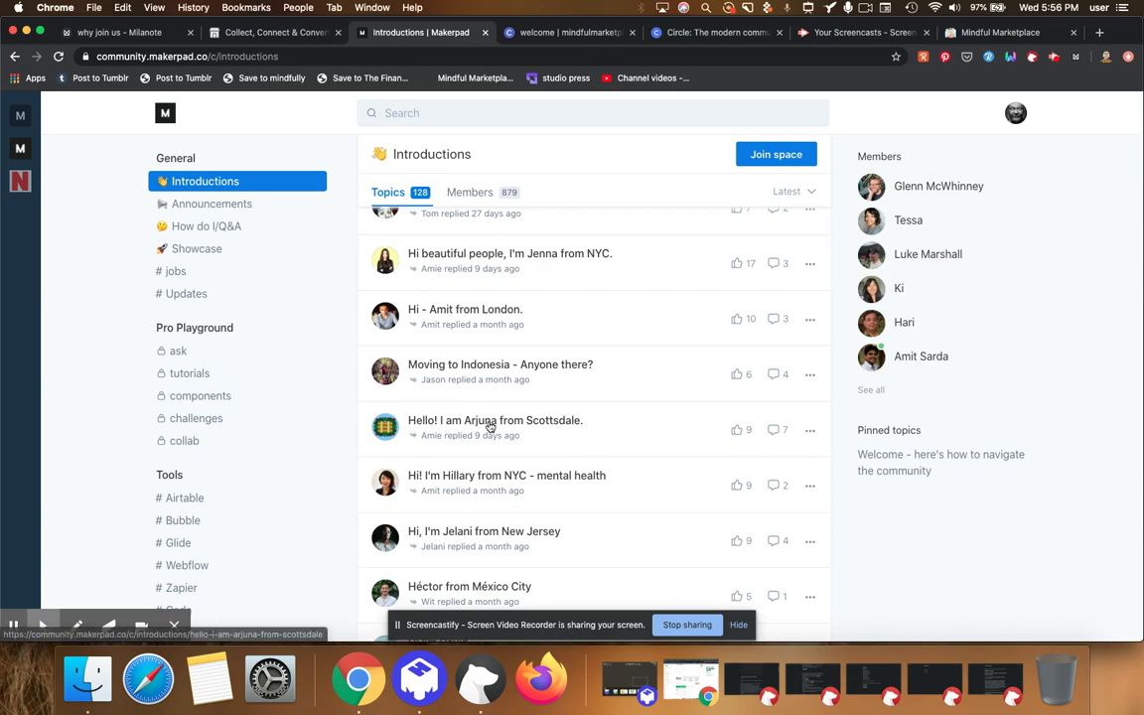
pyautogui.click(524, 425)
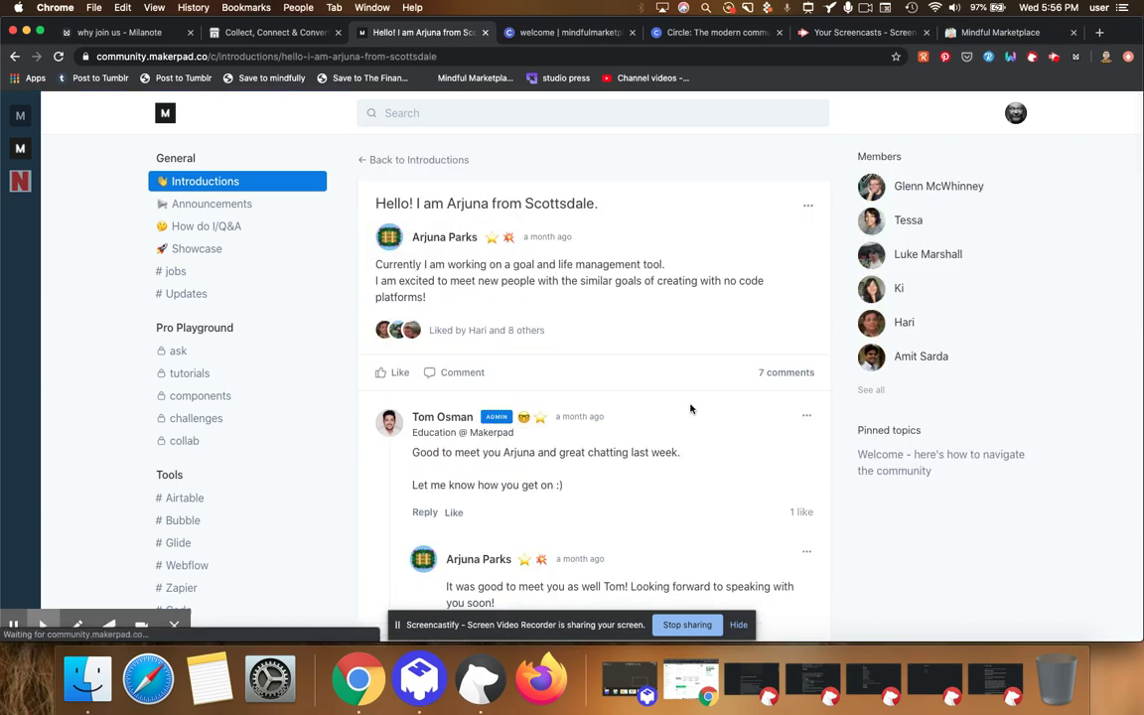
pyautogui.scroll(-2, 691, 408)
pyautogui.scroll(-10, 691, 408)
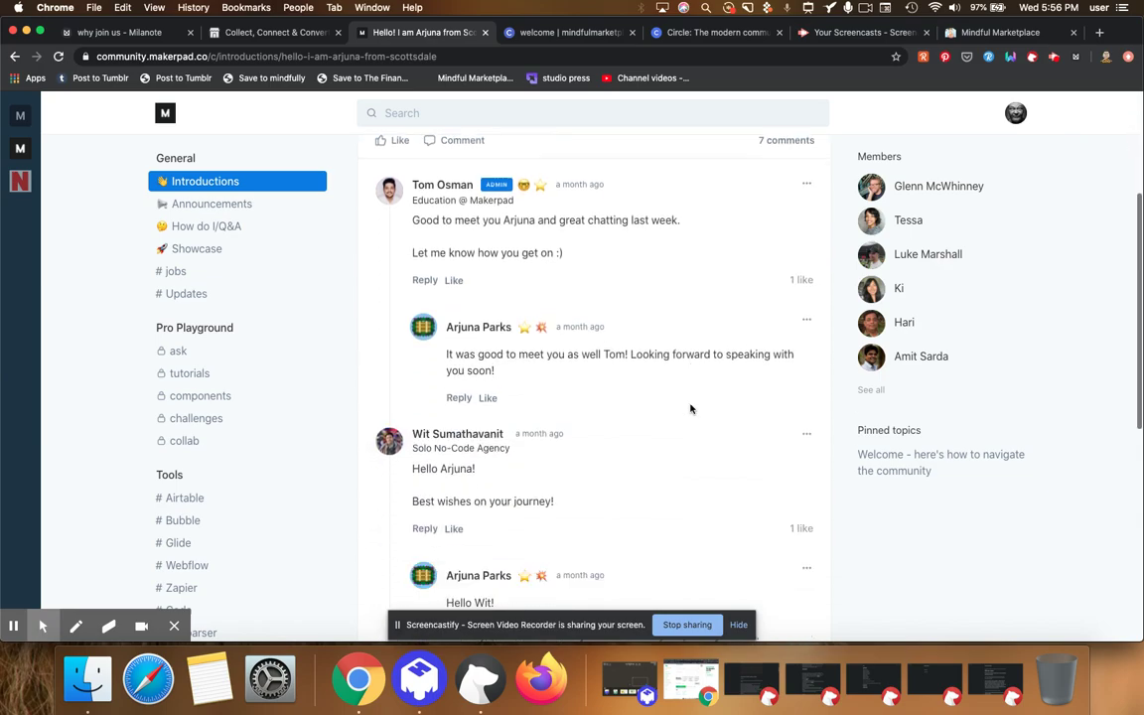
pyautogui.scroll(-3, 691, 408)
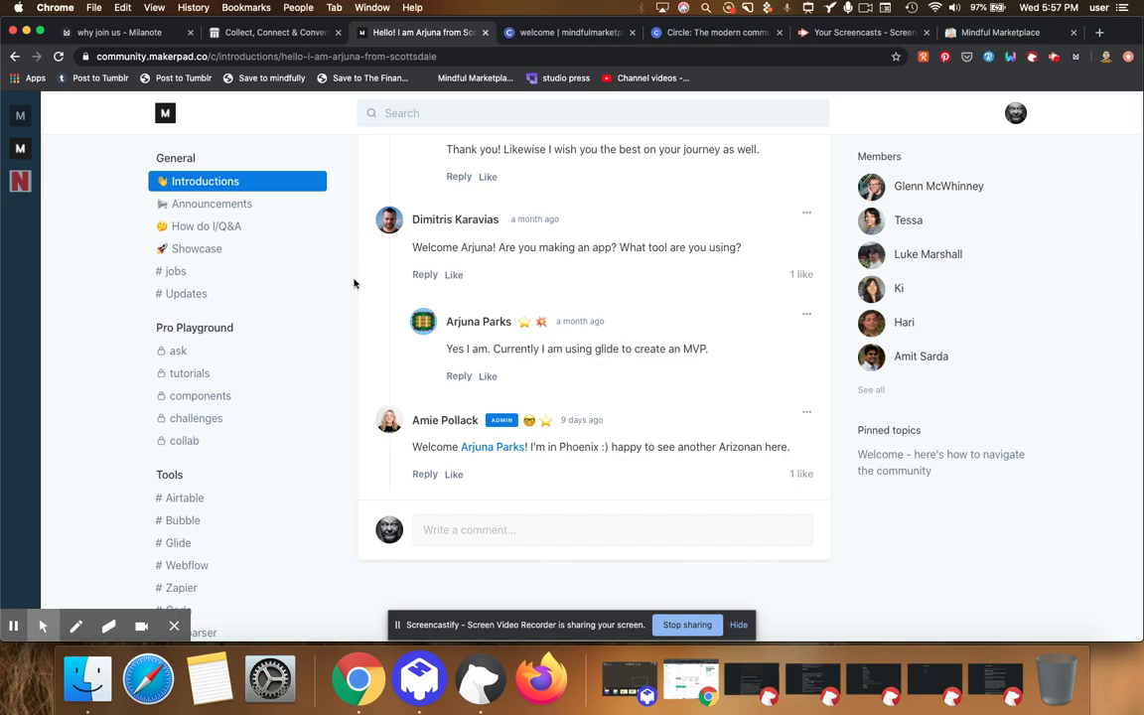
# Open a member's profile from the Members list and scroll to the Adalo MVP Ecom App post's comments
pyautogui.click(939, 188)
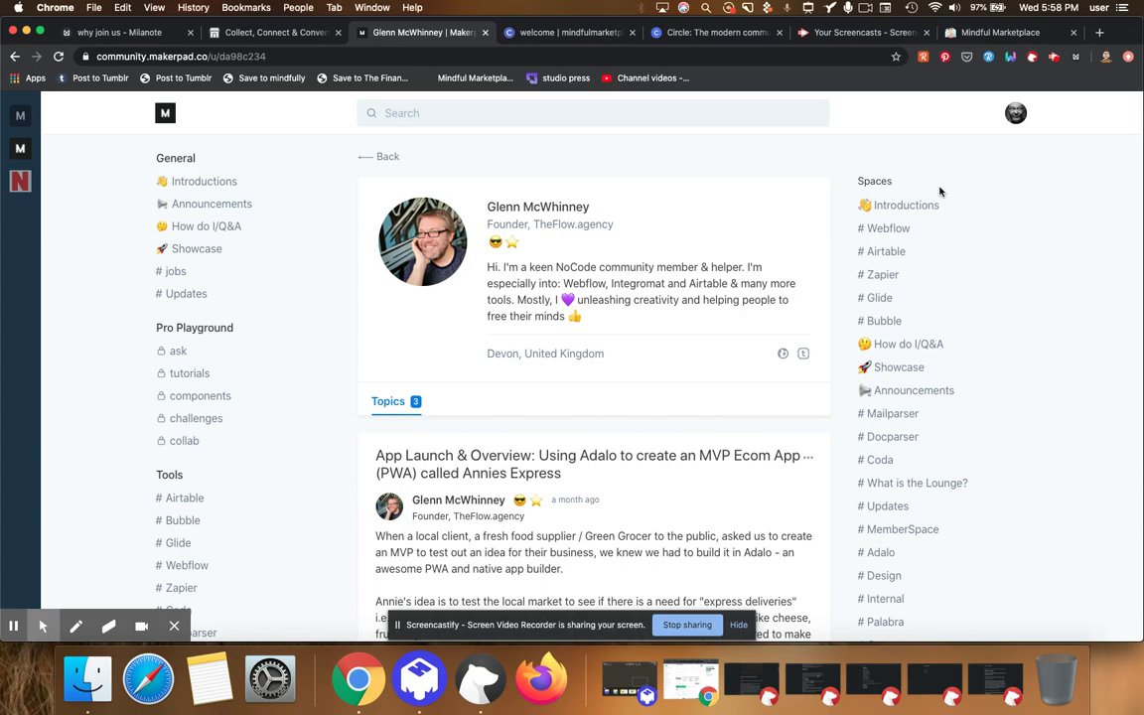
pyautogui.scroll(-1, 939, 192)
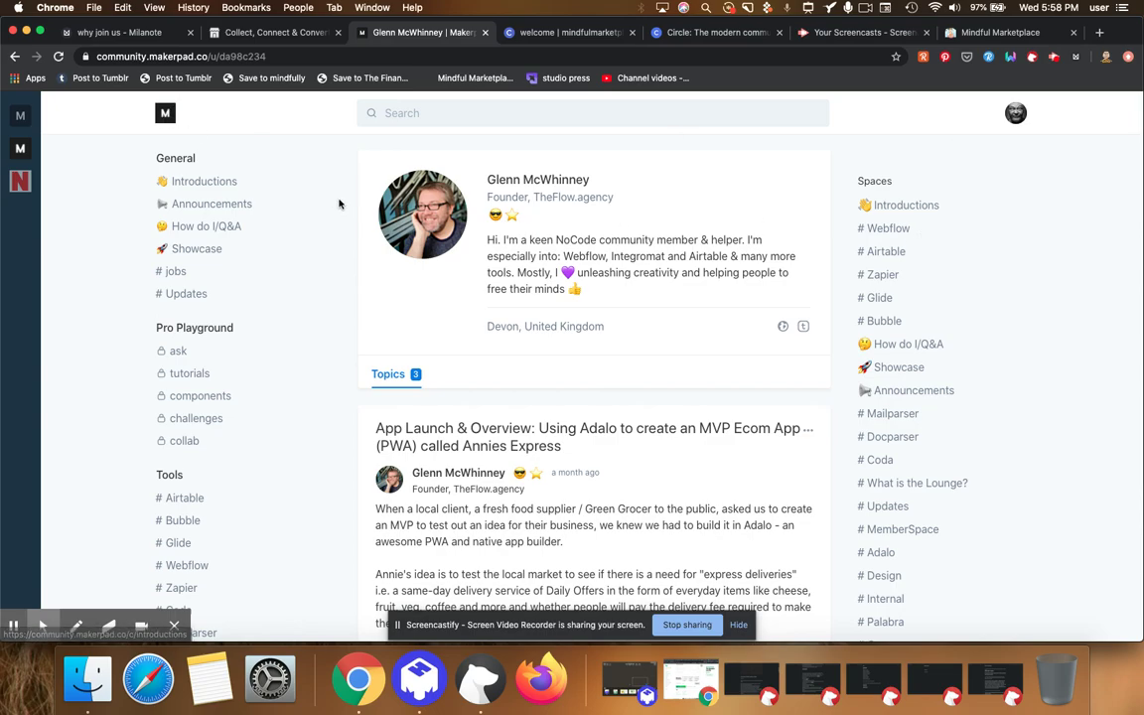
pyautogui.scroll(-5, 338, 204)
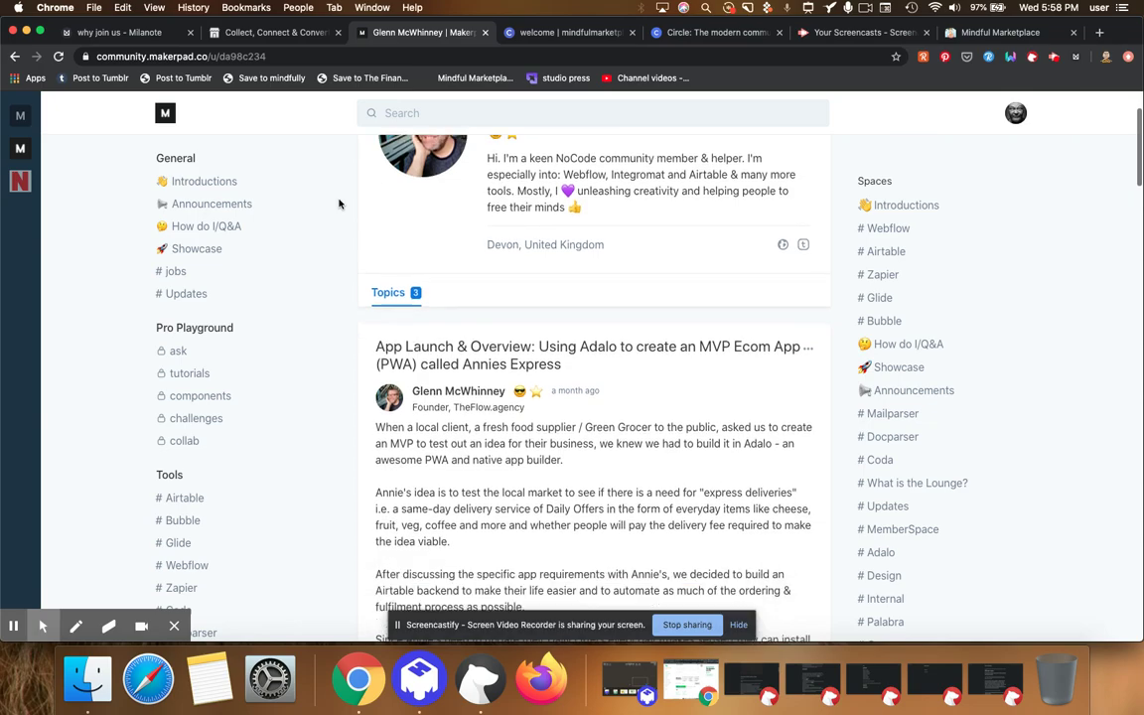
pyautogui.scroll(-7, 339, 204)
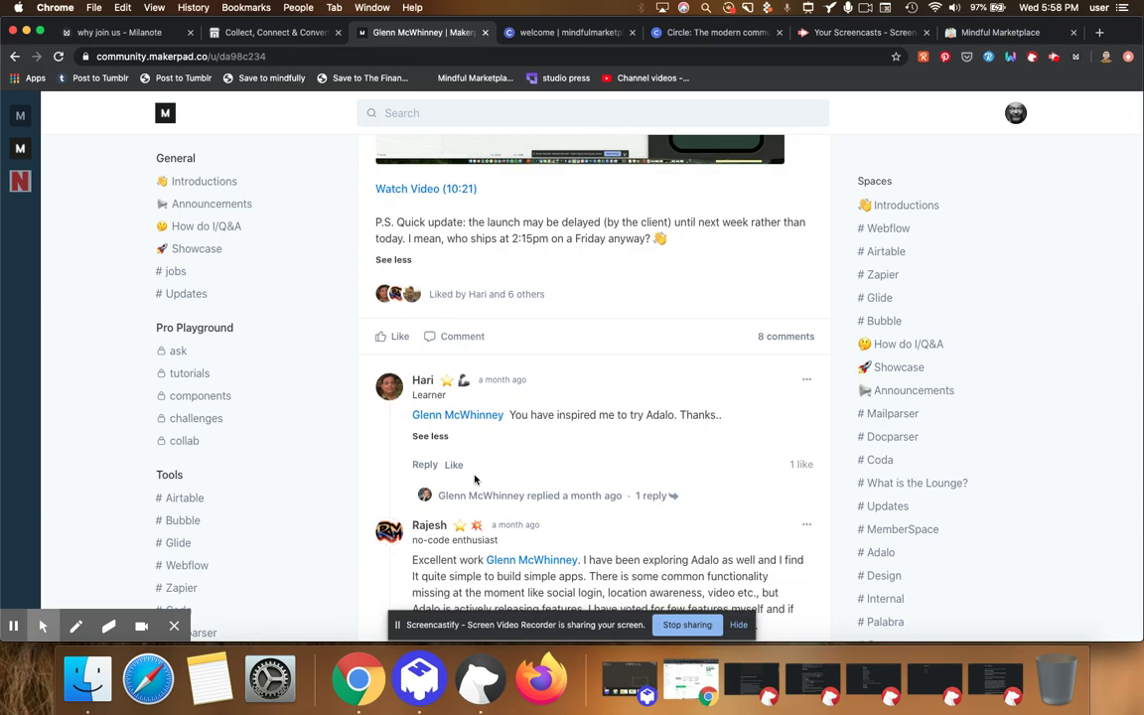
# Open Makerpad's #Updates space and scroll its 11 topics down to the cleaner-homepage post
pyautogui.click(889, 505)
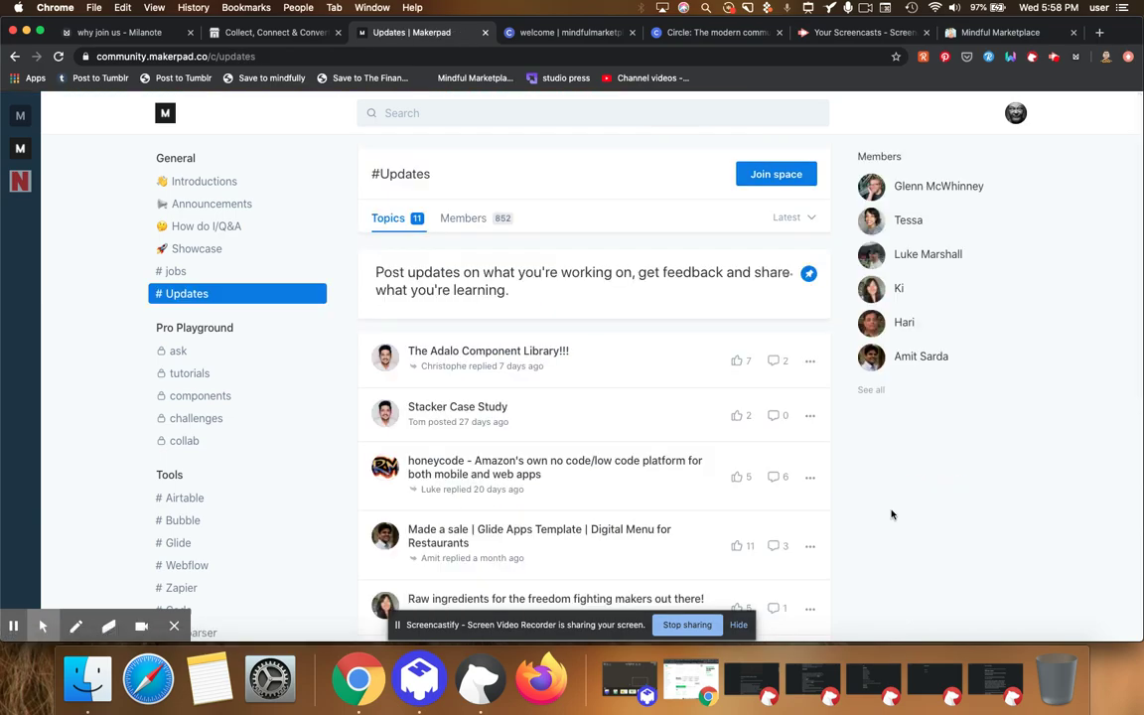
pyautogui.scroll(-5, 890, 513)
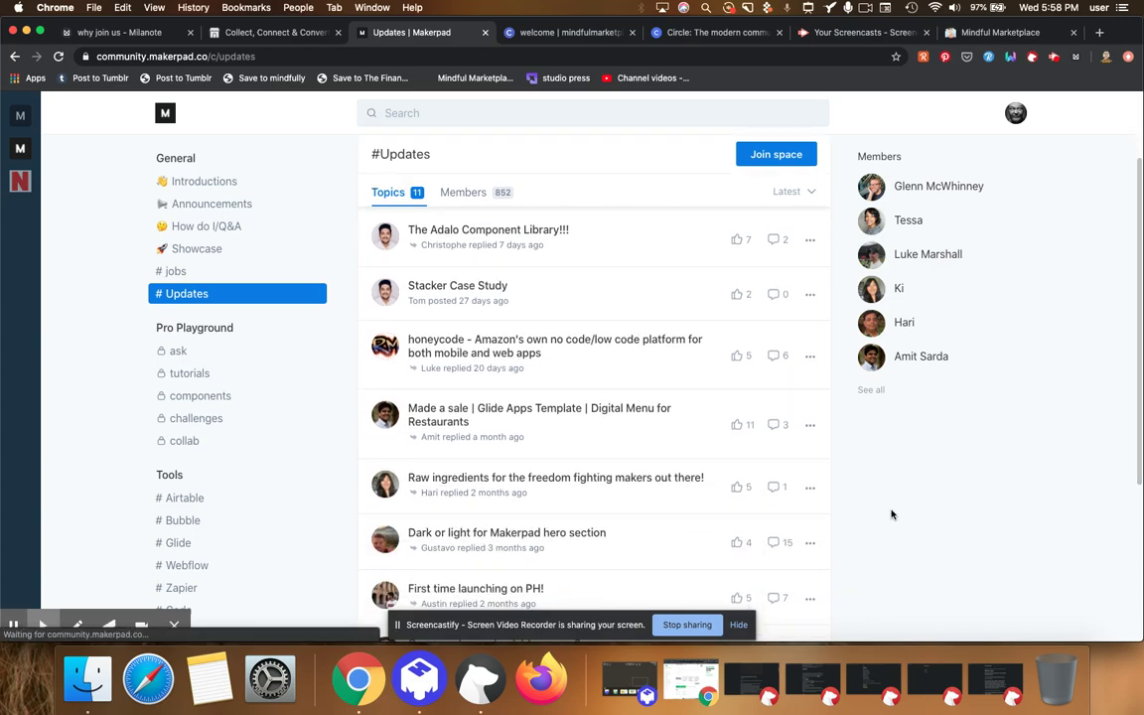
pyautogui.scroll(-5, 890, 513)
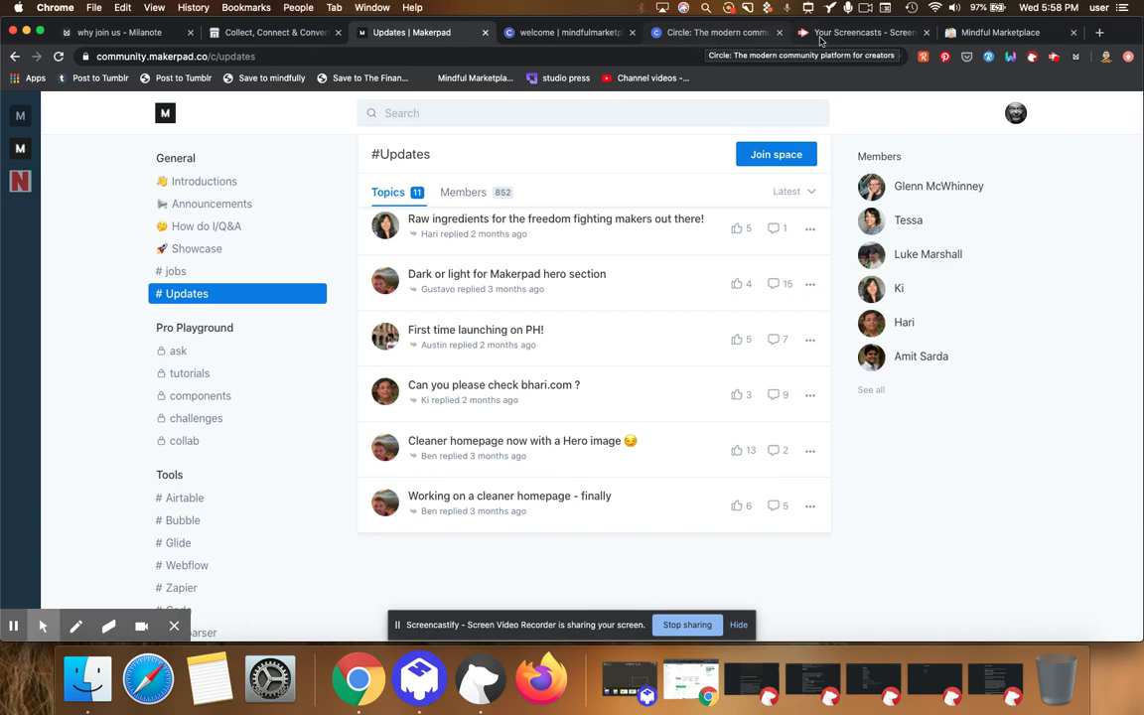
# Open Facebook Marketing 101 from the Mindful Marketplace library and view its Community section
pyautogui.click(998, 31)
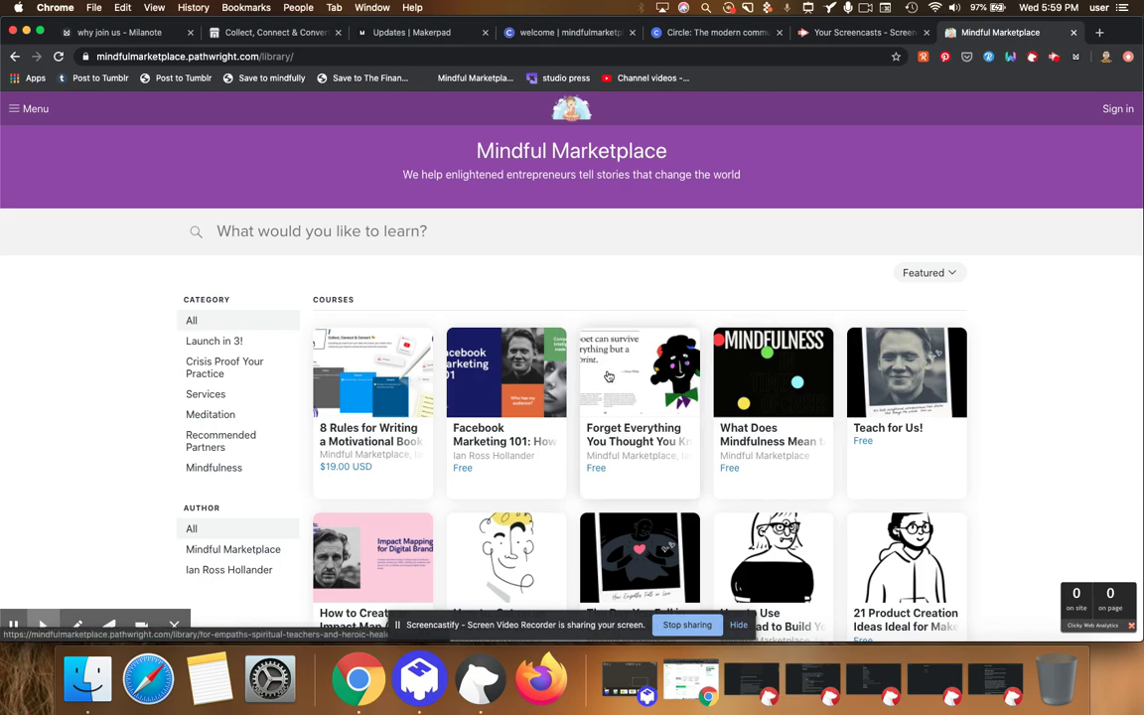
pyautogui.click(504, 446)
pyautogui.click(685, 343)
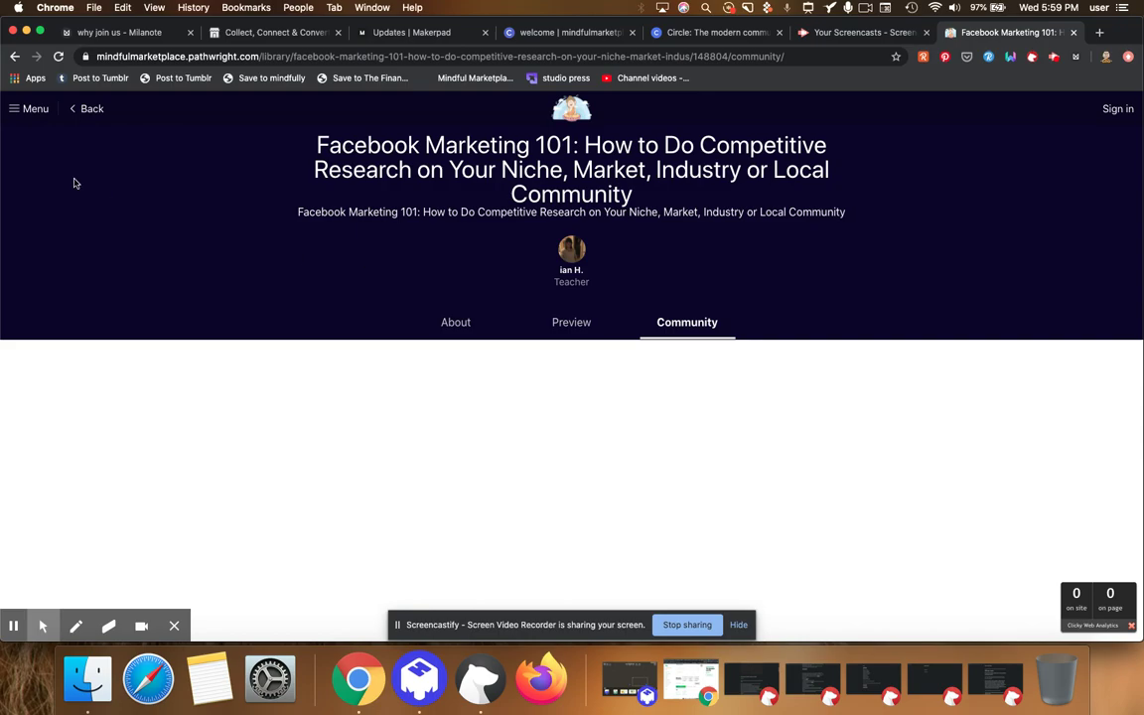
# Return to the course library through the site menu and scroll through its courses
pyautogui.click(29, 115)
pyautogui.click(39, 140)
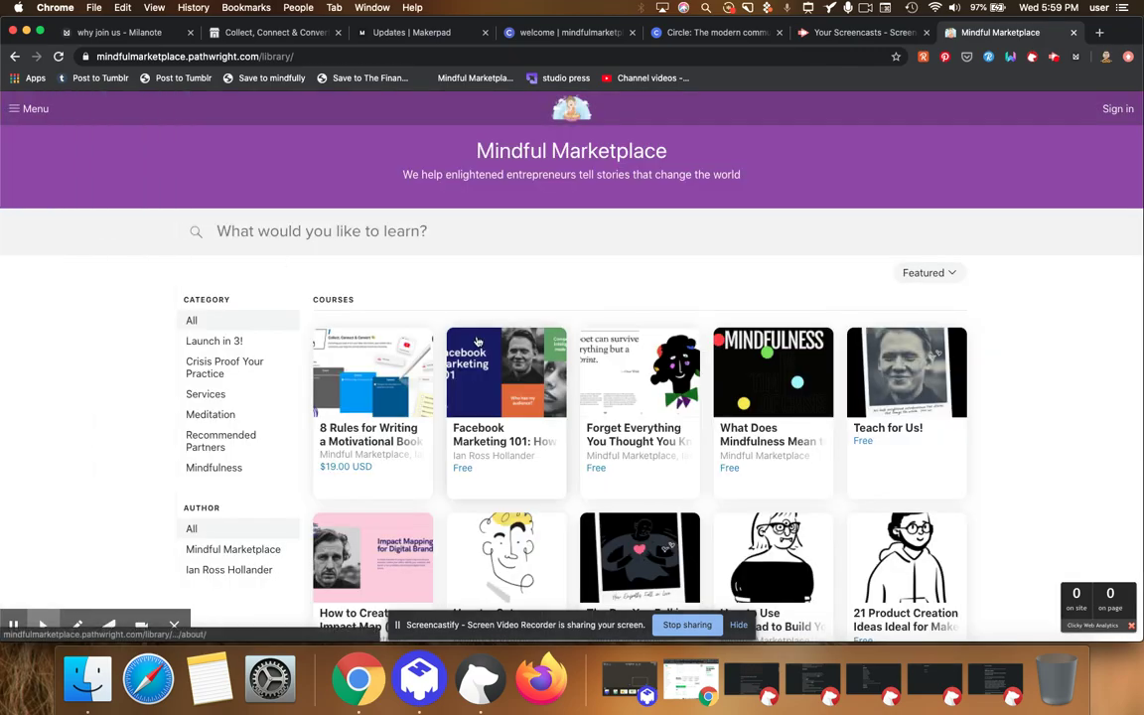
pyautogui.scroll(-2, 727, 296)
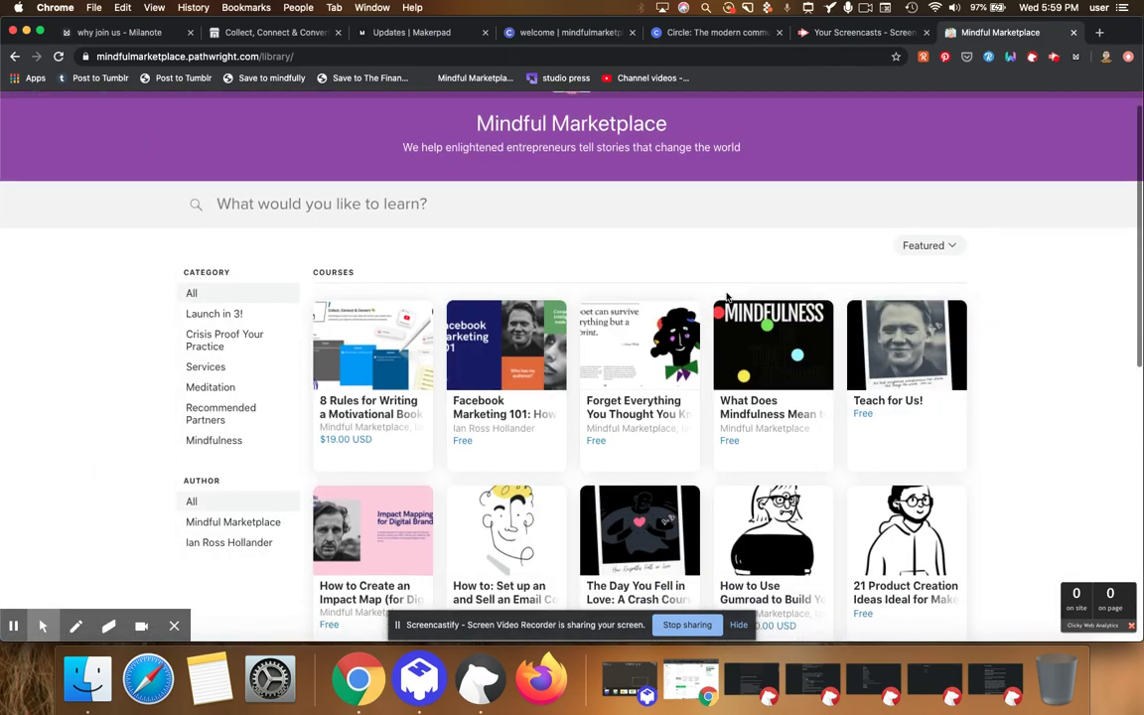
pyautogui.scroll(-5, 728, 296)
pyautogui.scroll(4, 728, 296)
pyautogui.scroll(2, 727, 295)
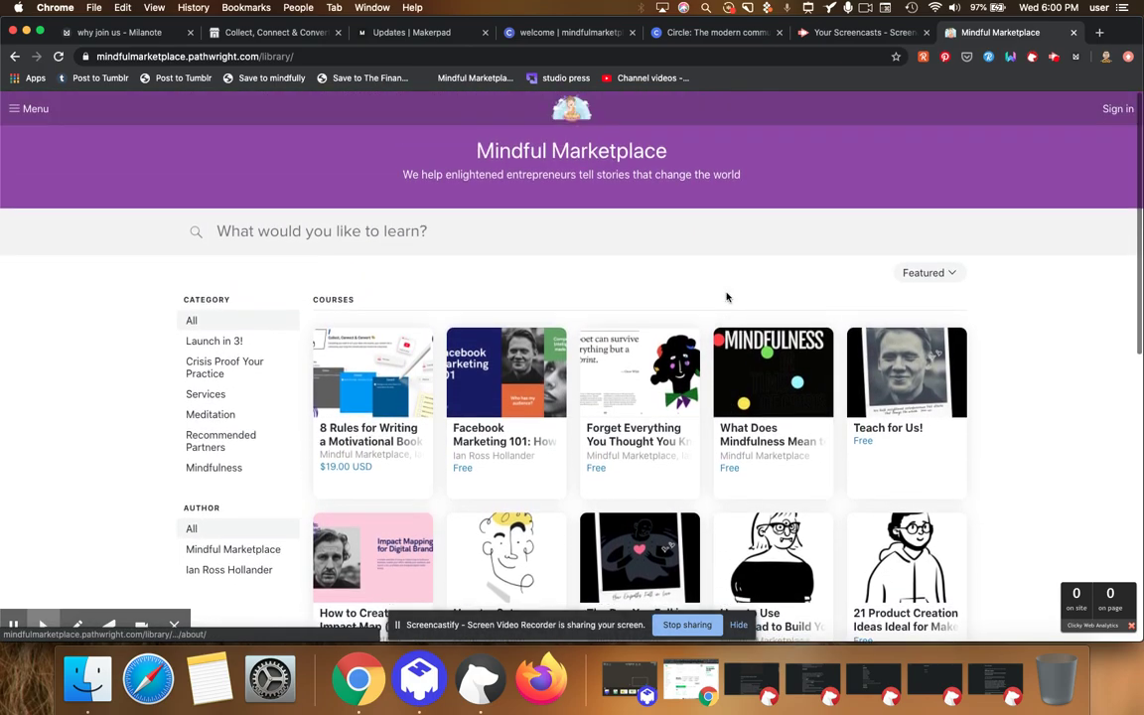
# Return to the Collect, Connect & Convert members' feed and scroll past 'Commit to More Than One'
pyautogui.click(747, 33)
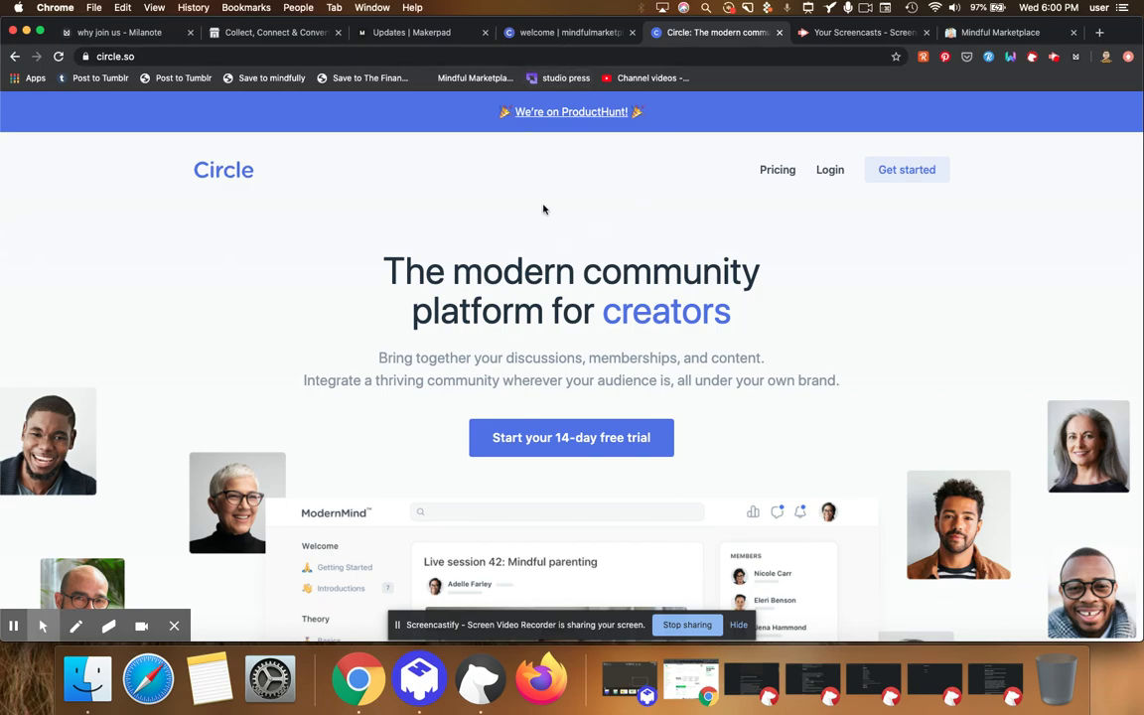
pyautogui.scroll(-8, 735, 248)
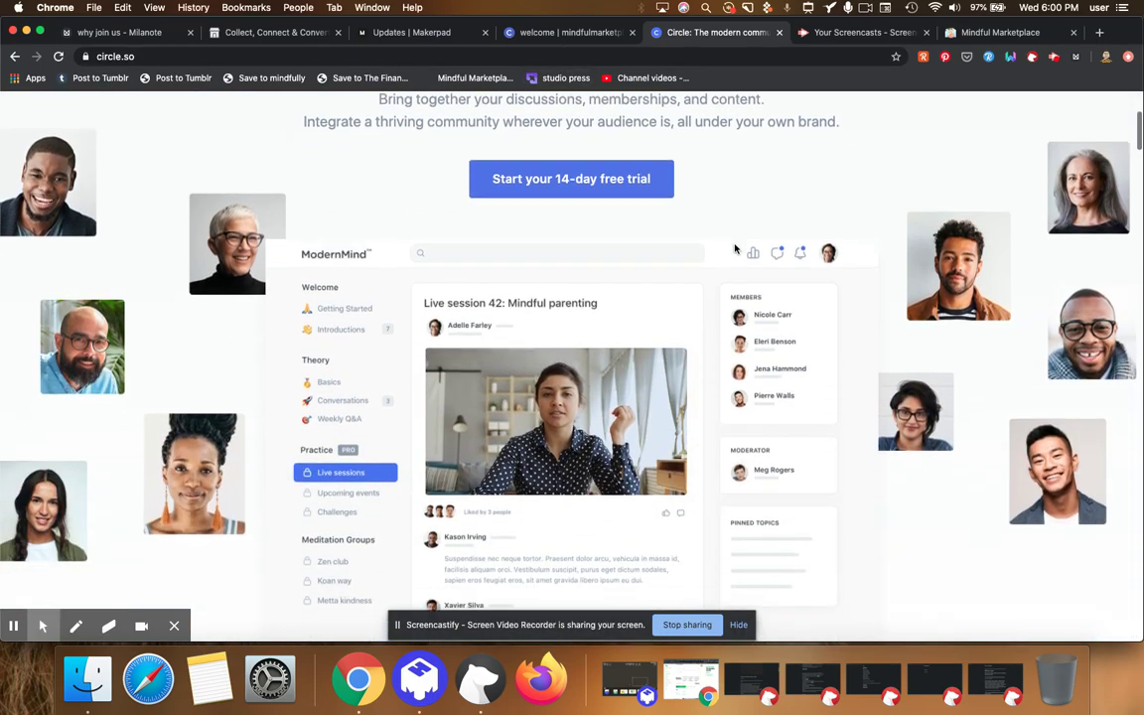
pyautogui.scroll(-3, 734, 248)
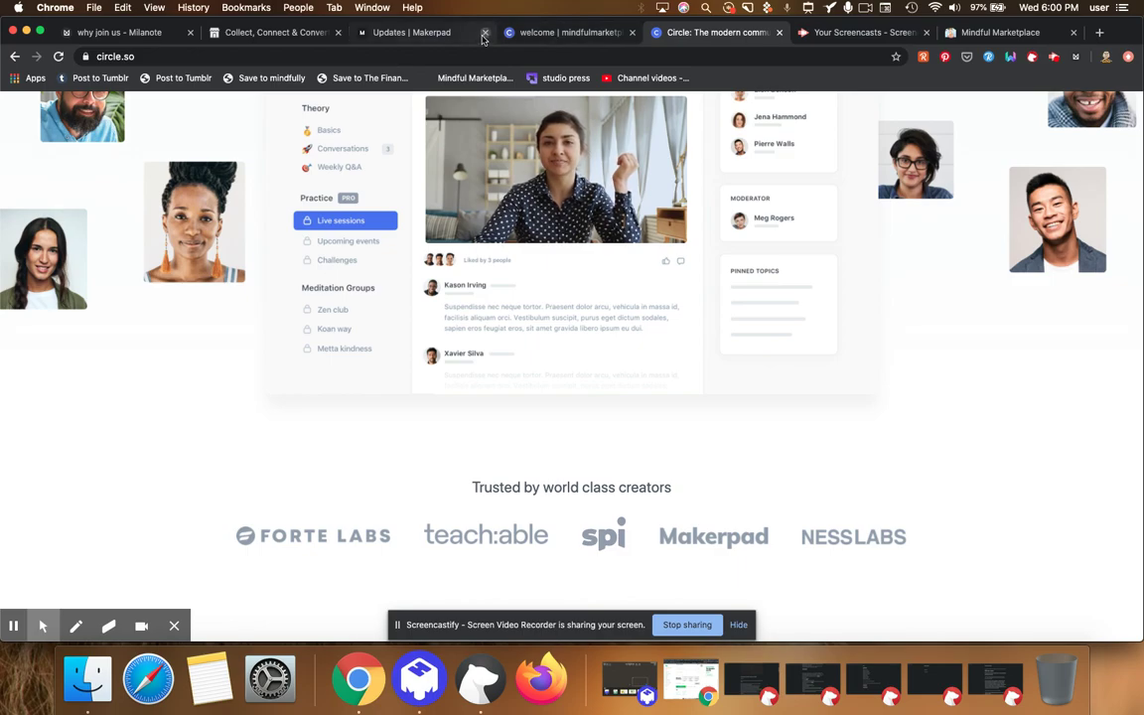
# Go back and load the partners.mindfulmarketplace.com home page, scrolling down its storefront
pyautogui.click(273, 32)
pyautogui.click(14, 57)
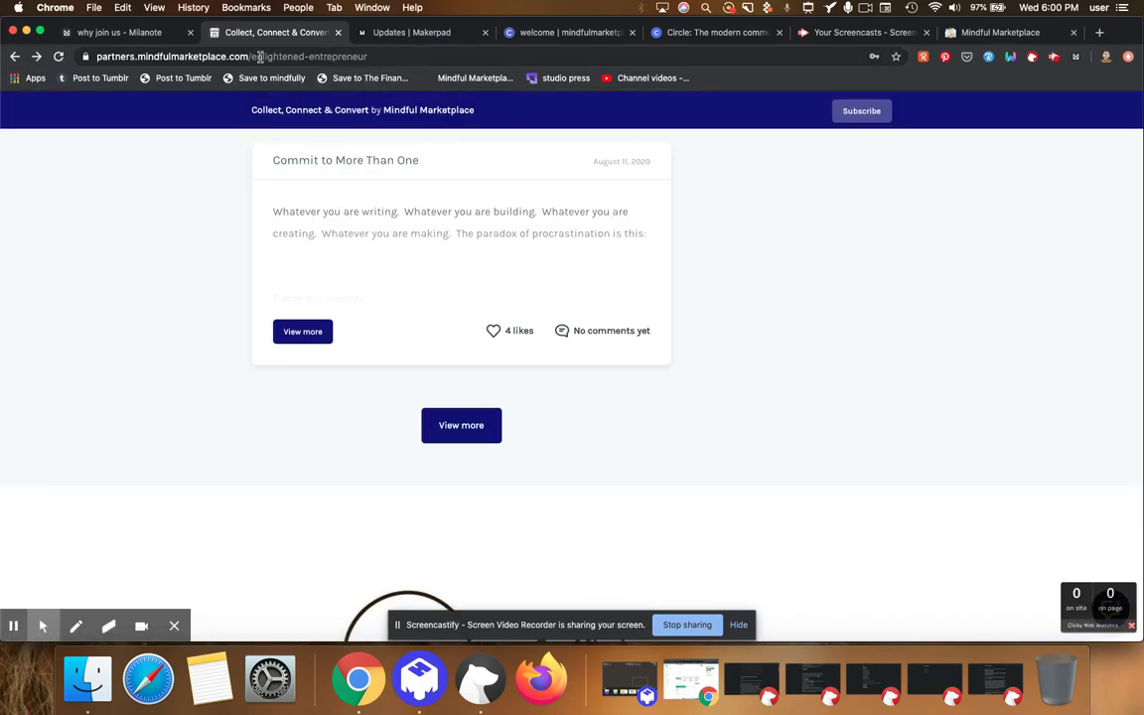
pyautogui.moveTo(263, 57); pyautogui.dragTo(392, 57)
pyautogui.press('BackSpace')
pyautogui.press('BackSpace')
pyautogui.press('BackSpace')
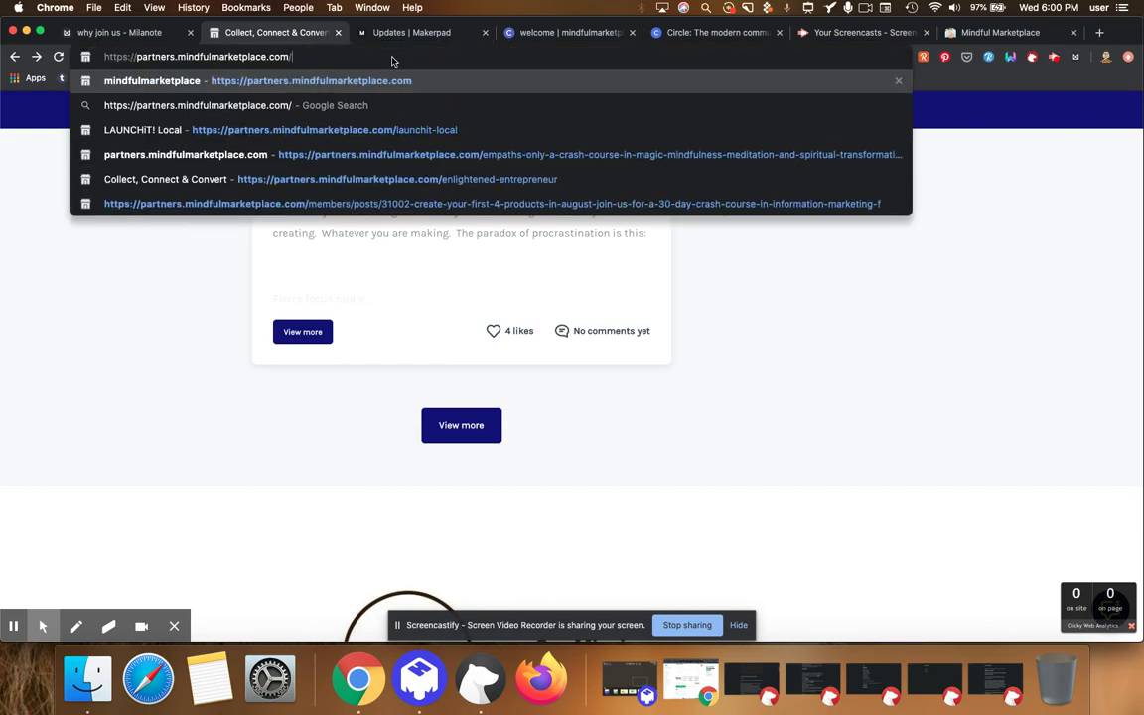
pyautogui.press('Return')
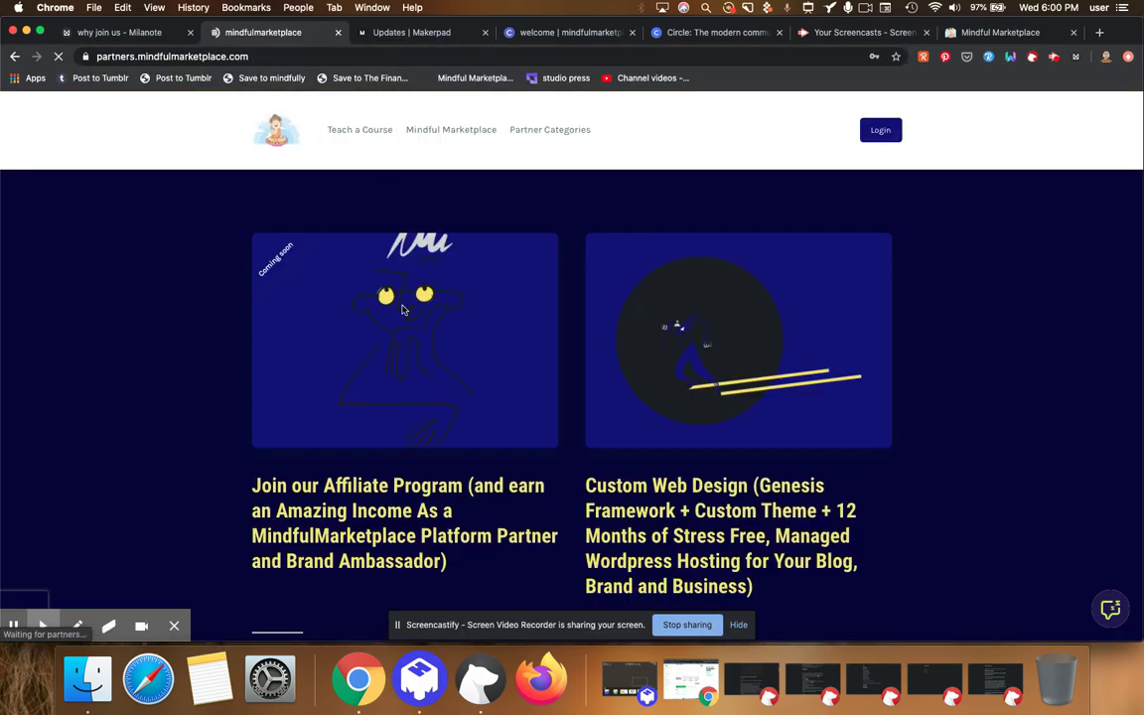
pyautogui.scroll(-8, 655, 386)
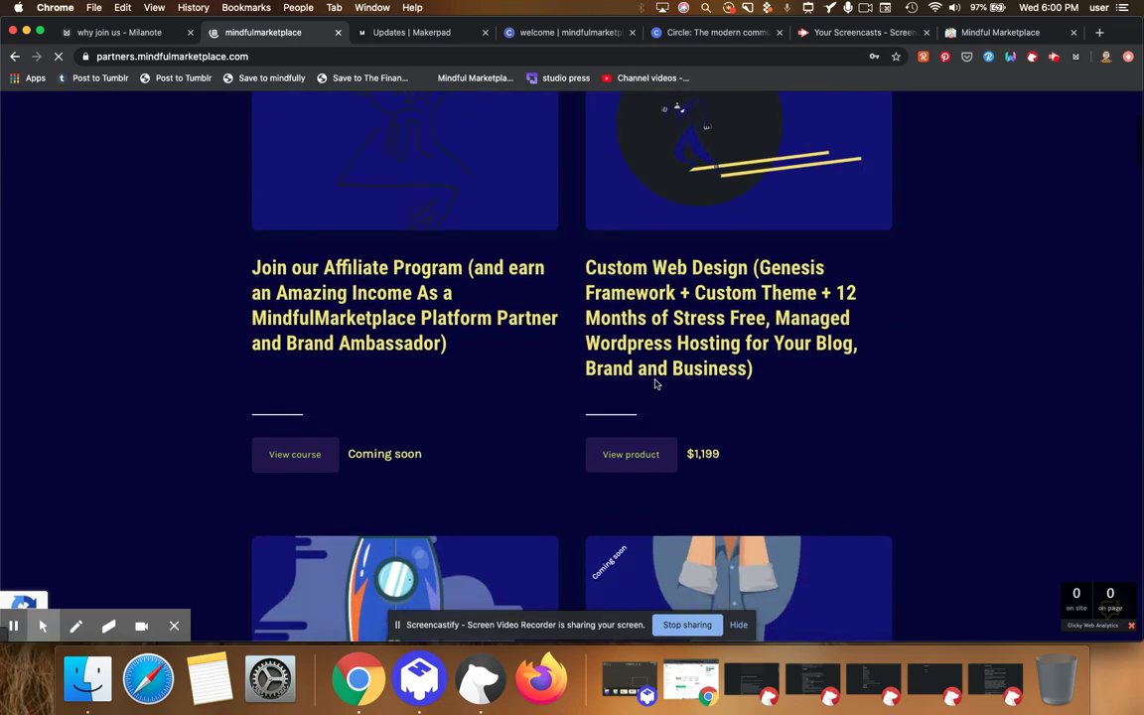
pyautogui.scroll(-5, 655, 385)
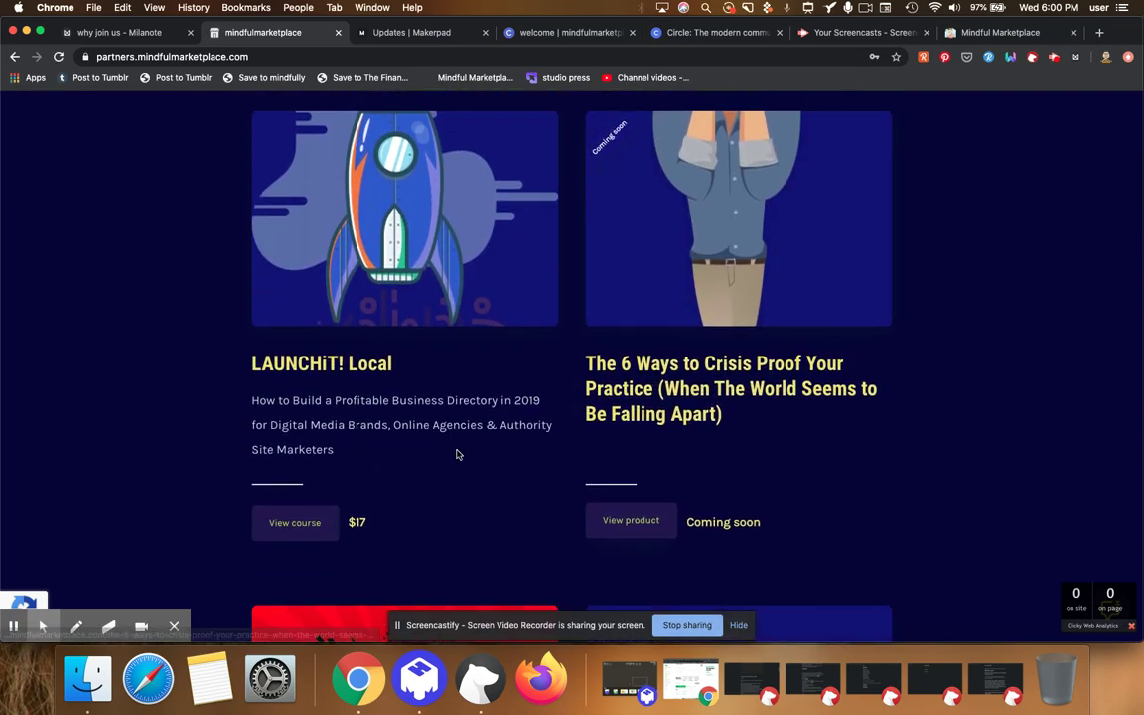
# Open the $17 LAUNCHiT! Local course and scroll through its locked lessons, like 'Need more clients?'
pyautogui.click(318, 523)
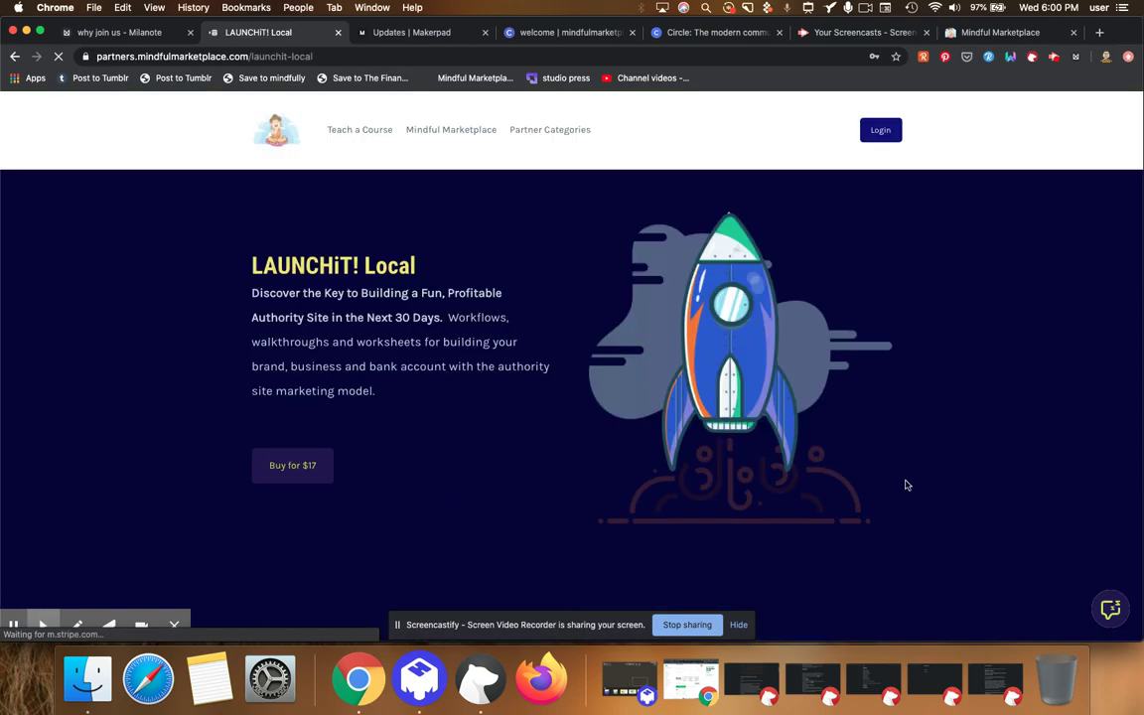
pyautogui.scroll(-5, 905, 485)
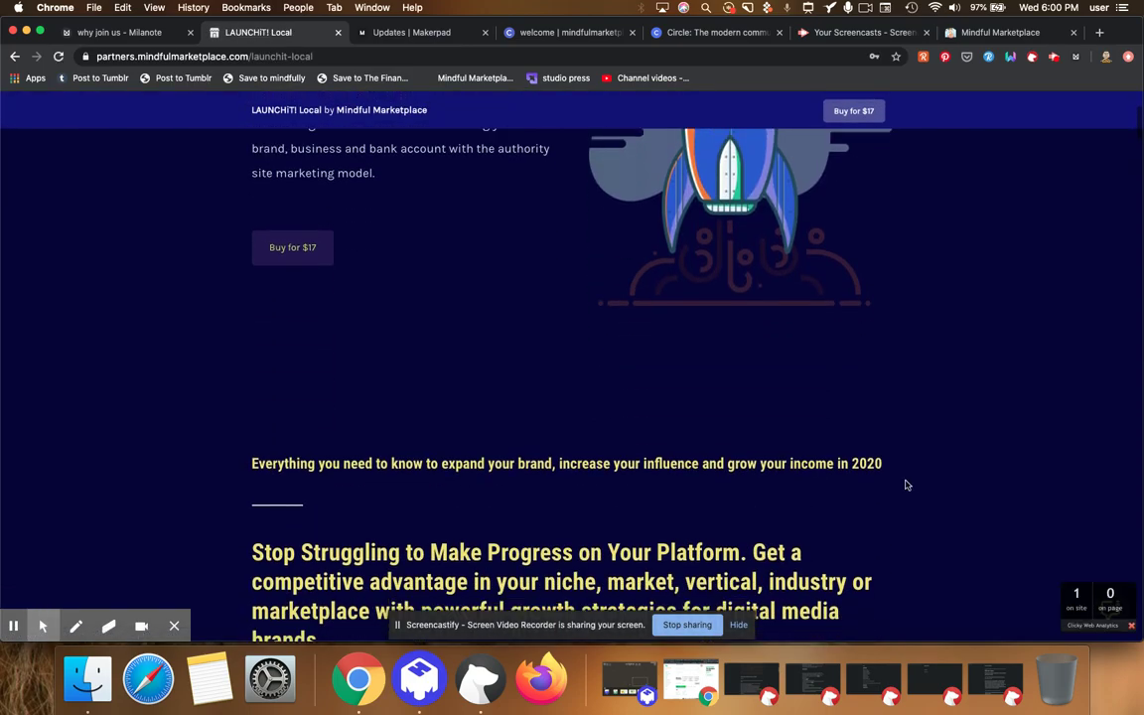
pyautogui.scroll(-10, 905, 484)
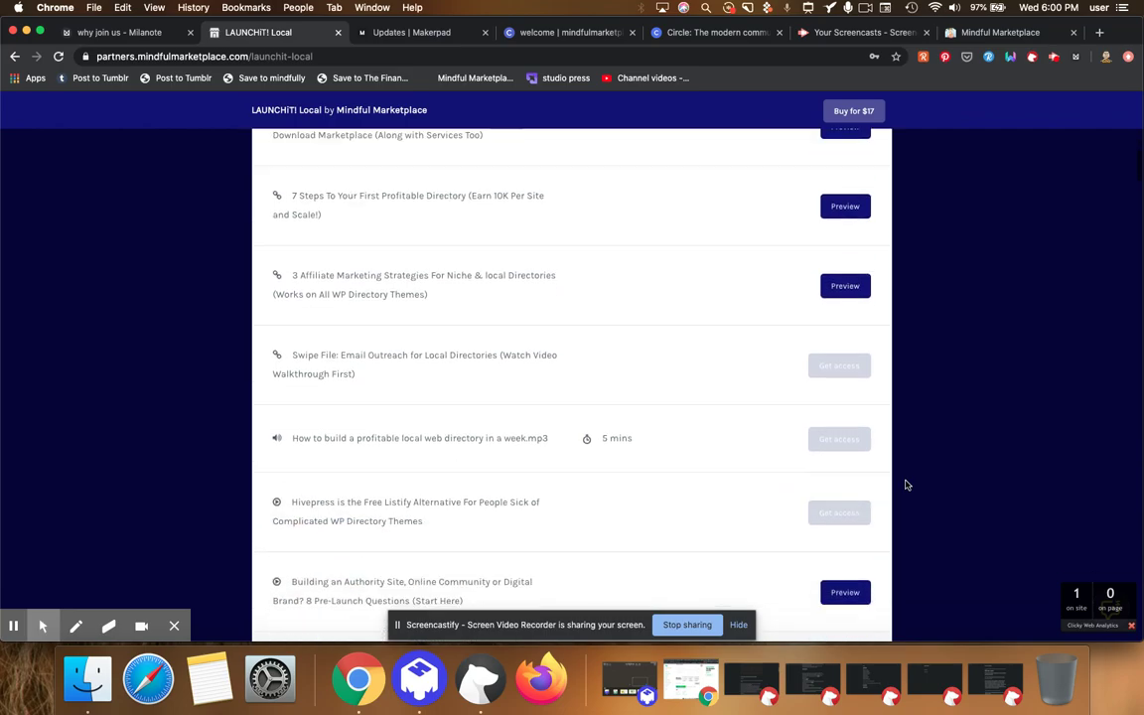
pyautogui.scroll(-10, 905, 485)
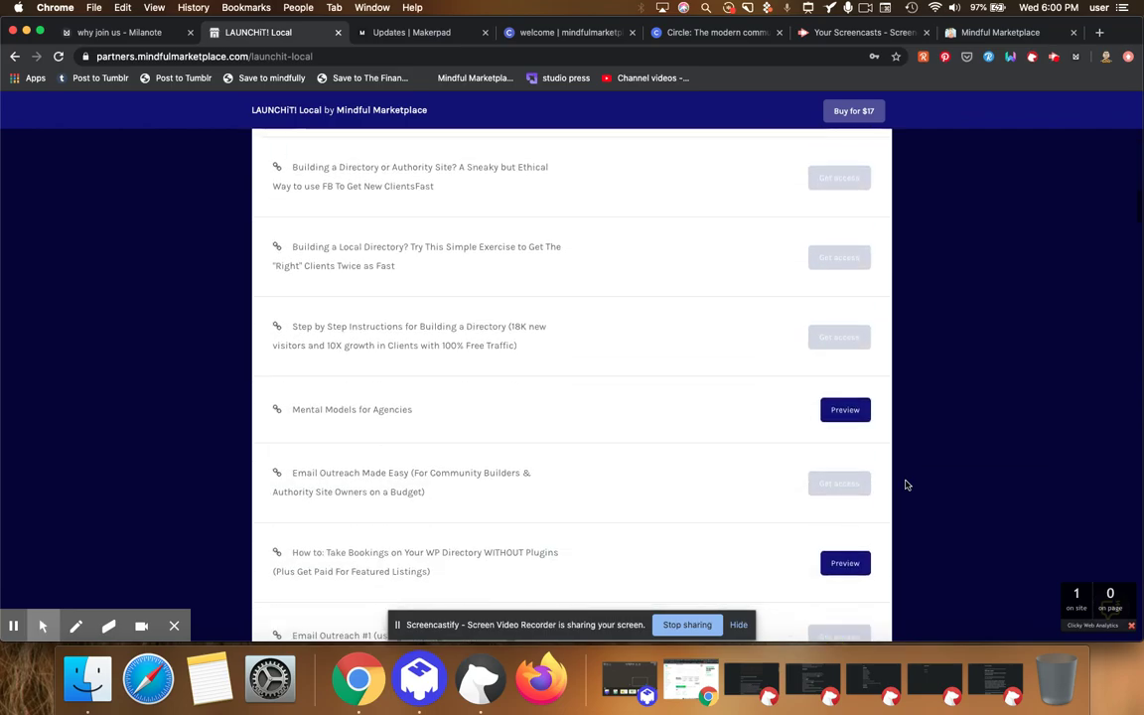
pyautogui.scroll(-7, 905, 484)
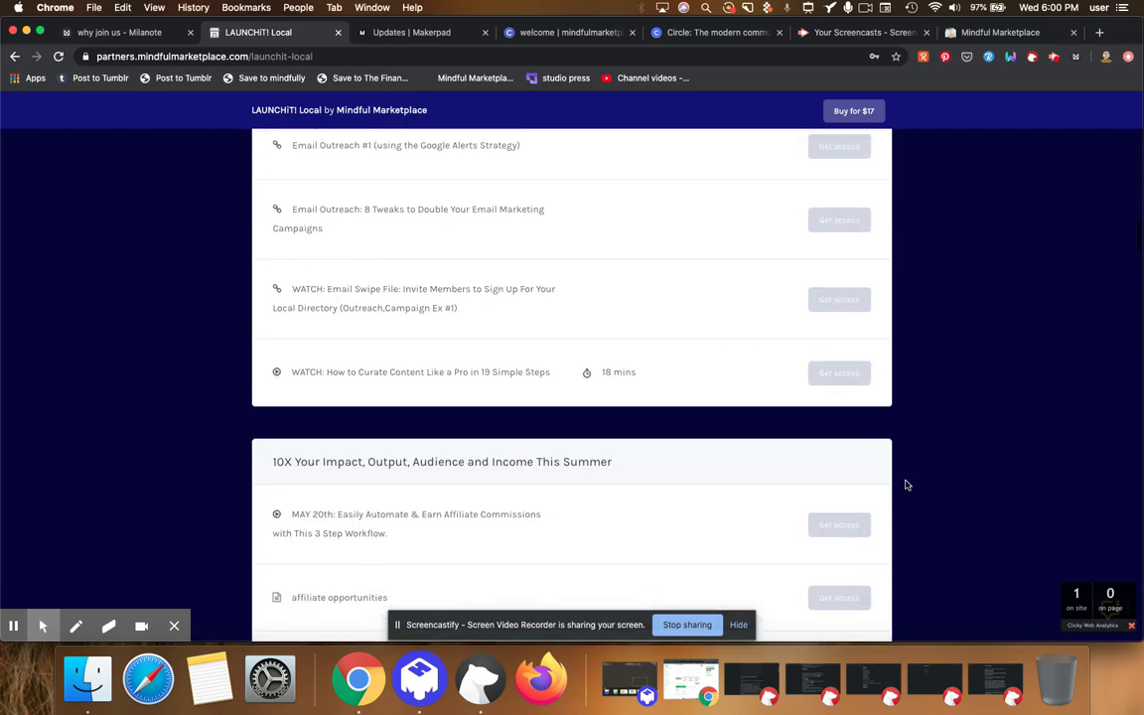
pyautogui.scroll(-10, 905, 485)
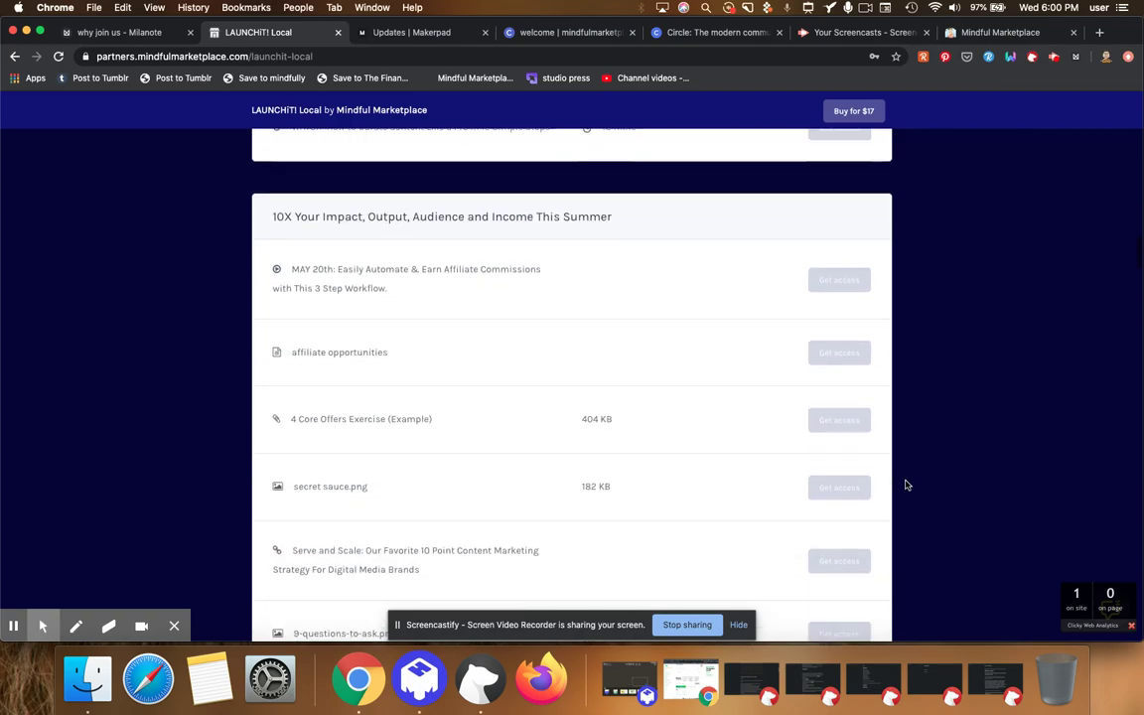
pyautogui.scroll(-10, 904, 484)
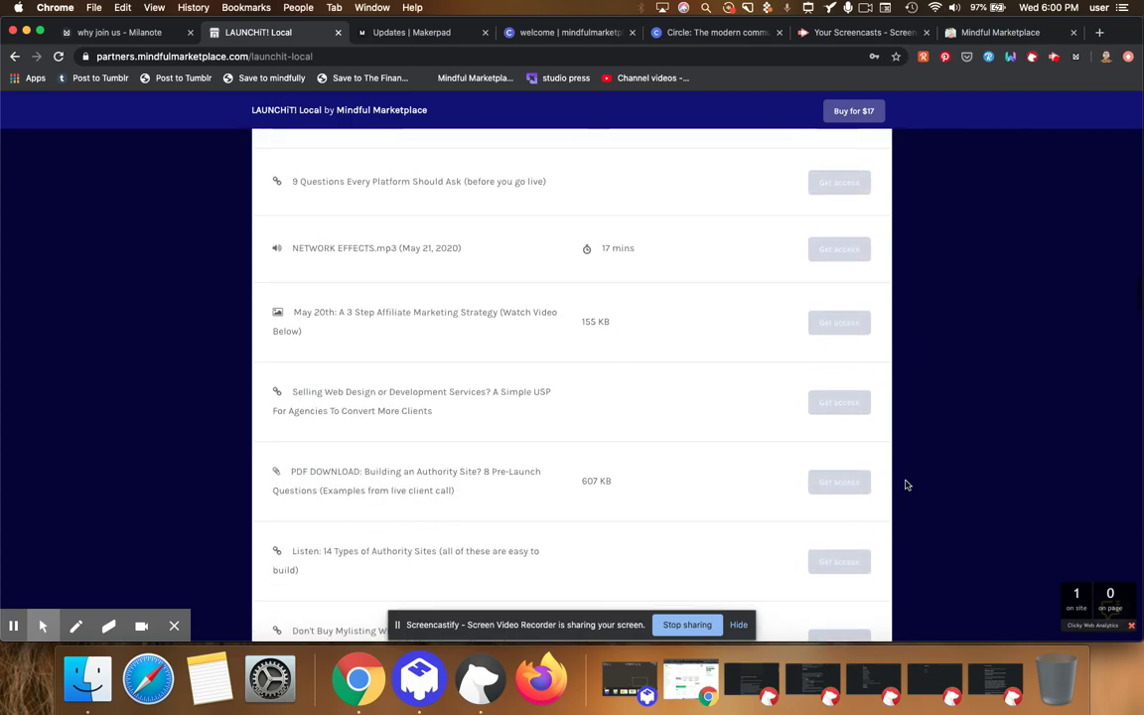
pyautogui.scroll(-2, 905, 485)
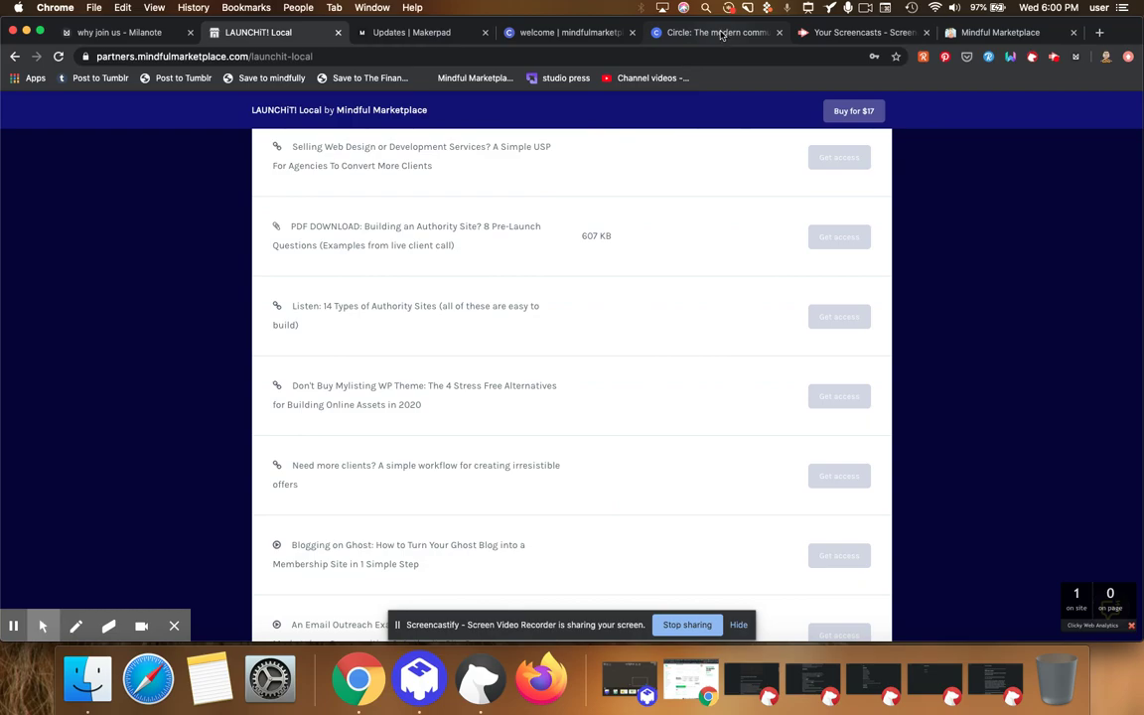
pyautogui.click(571, 32)
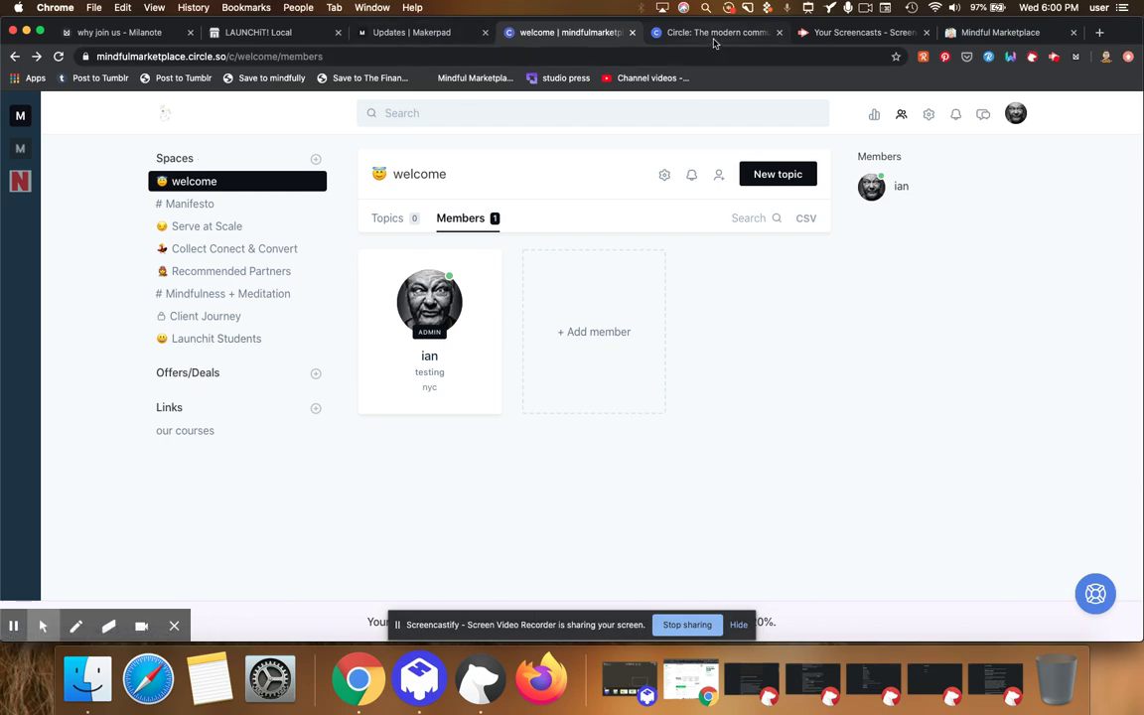
pyautogui.click(284, 37)
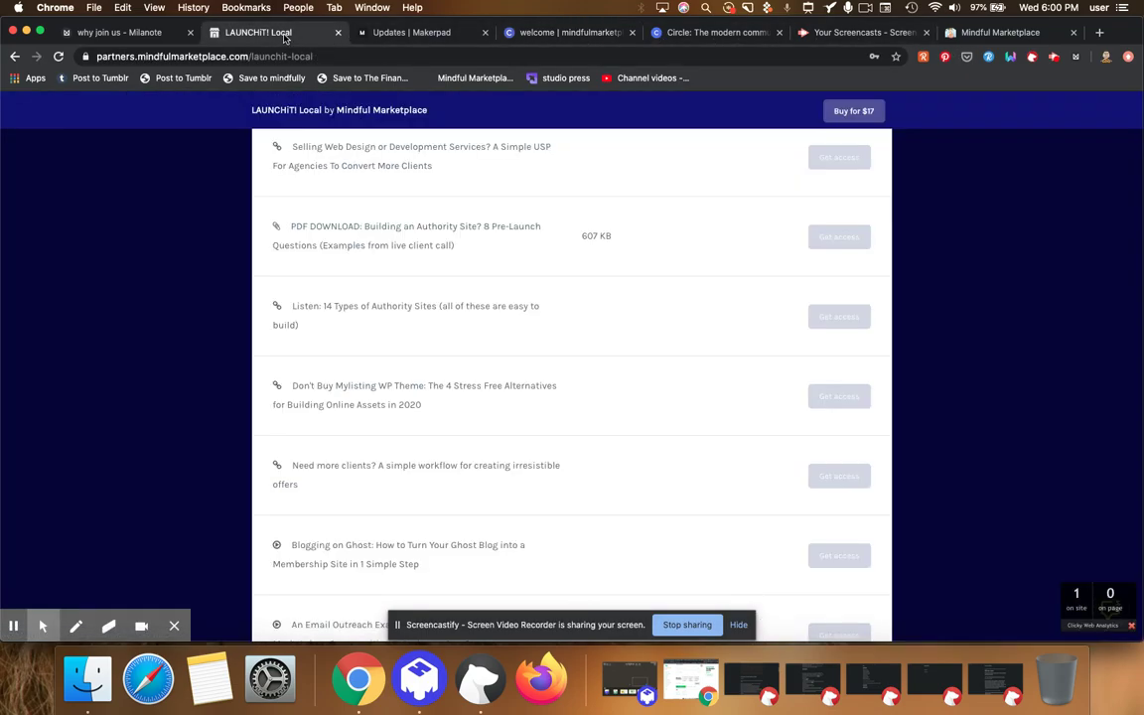
pyautogui.scroll(-5, 479, 241)
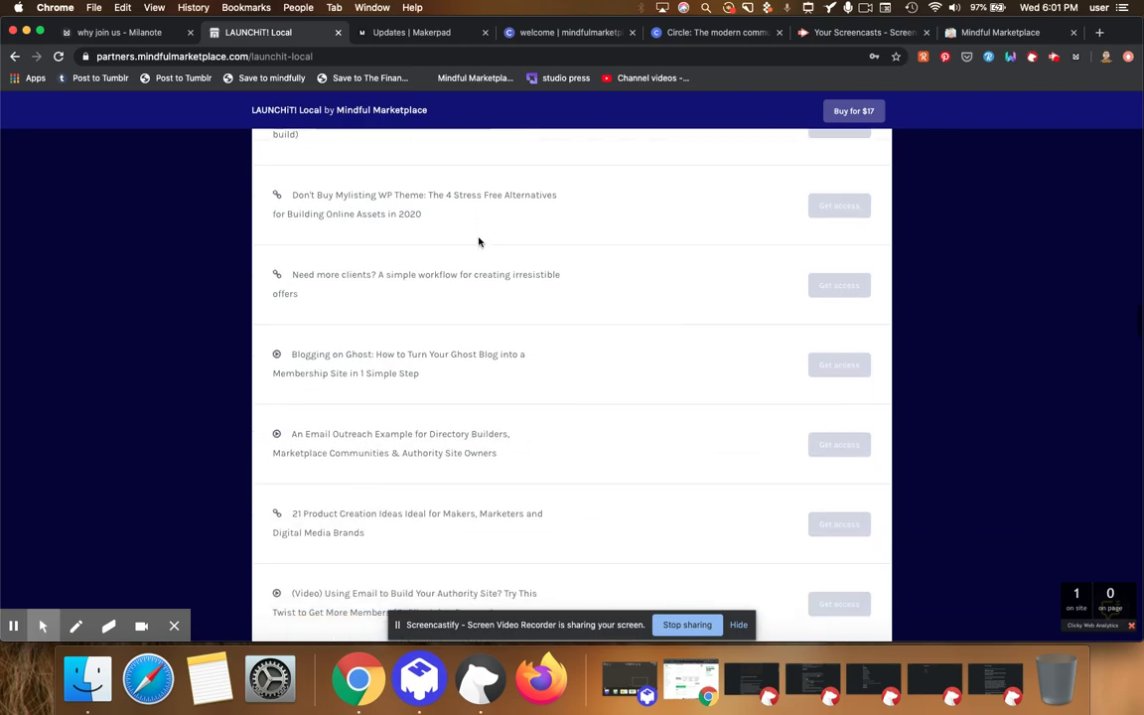
pyautogui.click(530, 32)
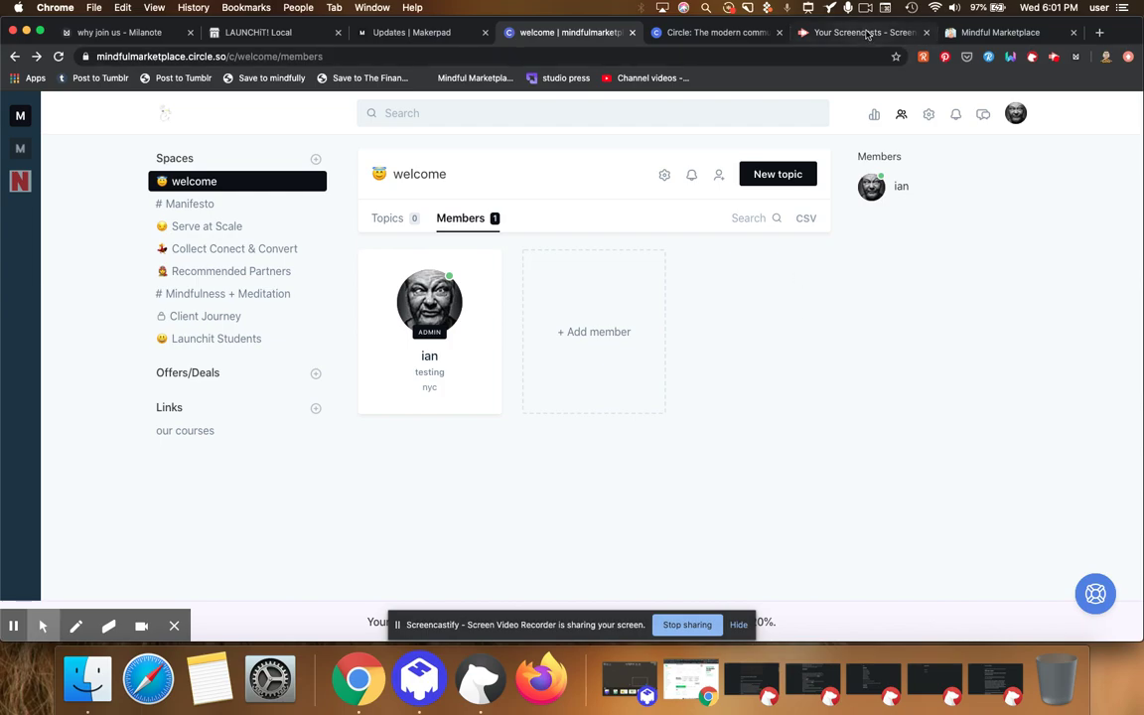
# Replace the circle.so address with community.mindfulmarketplace.com and load that site
pyautogui.click(726, 34)
pyautogui.press('super+l')
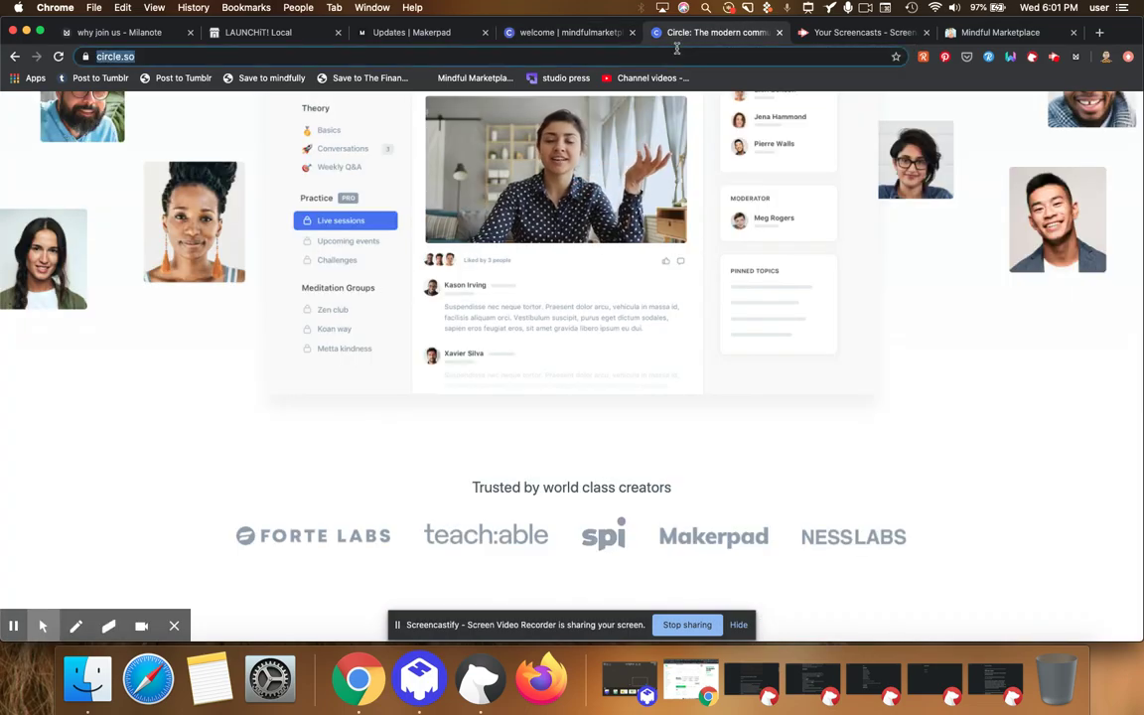
pyautogui.write('cro')
pyautogui.press('BackSpace')
pyautogui.press('BackSpace')
pyautogui.press('BackSpace')
pyautogui.write('co')
pyautogui.press('Return')
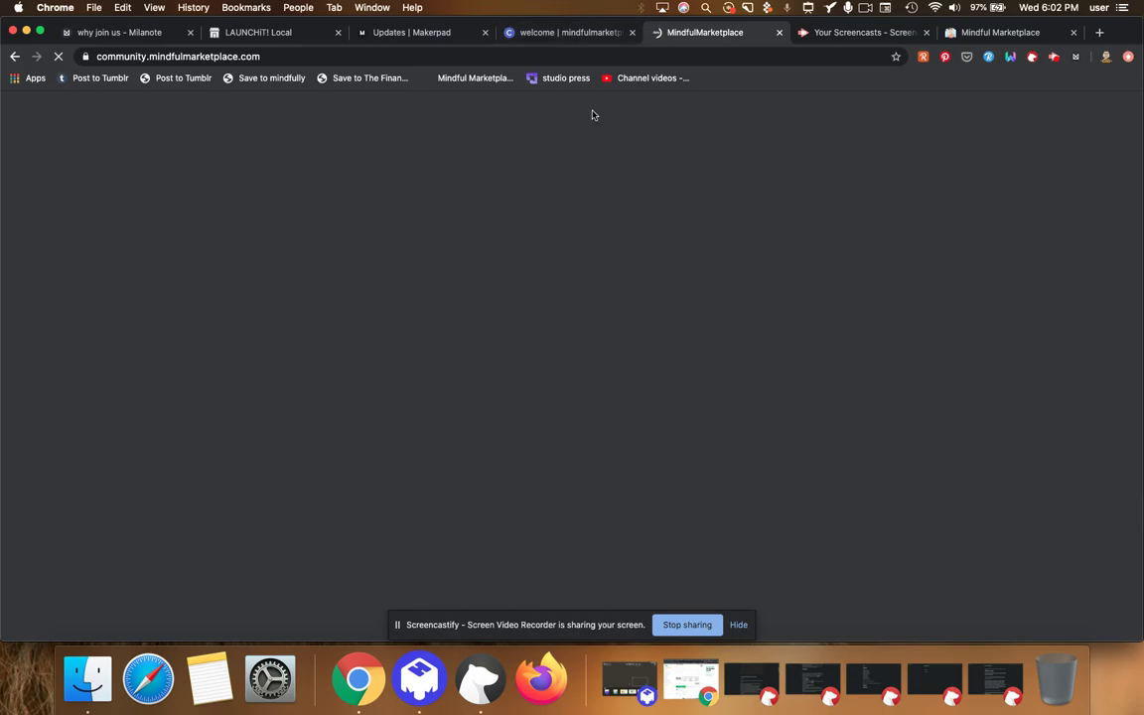
# Scroll through the community site's colourful post cards, then return to the Circle welcome space
pyautogui.scroll(-5, 592, 108)
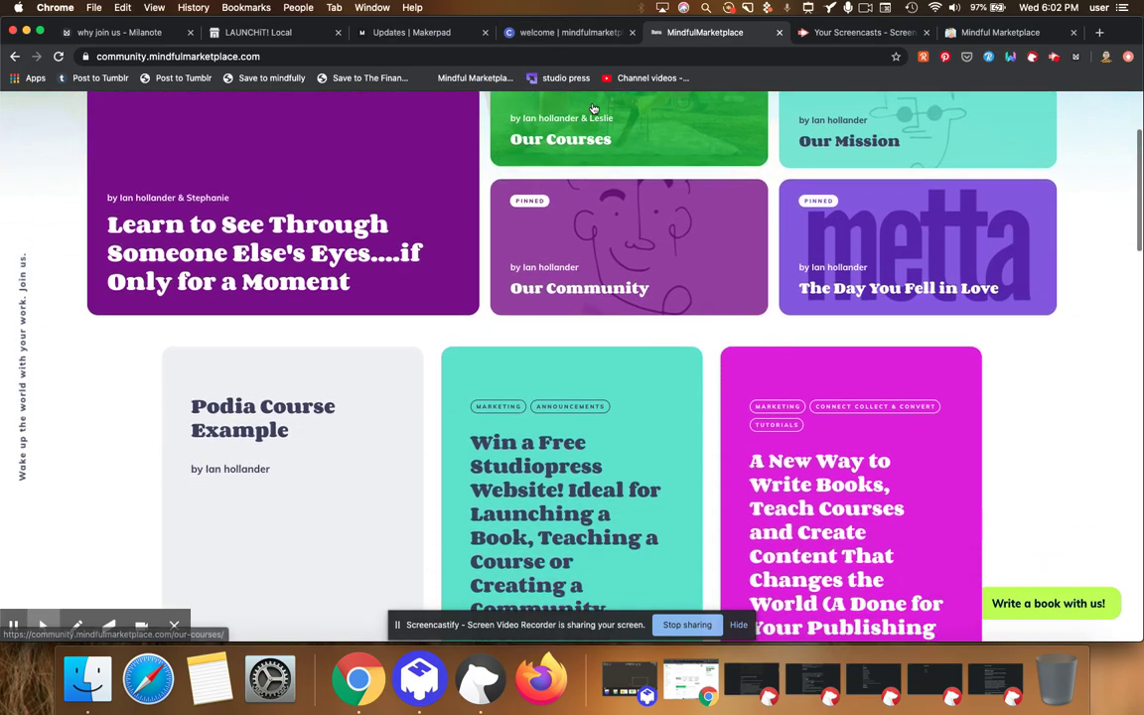
pyautogui.scroll(-10, 593, 108)
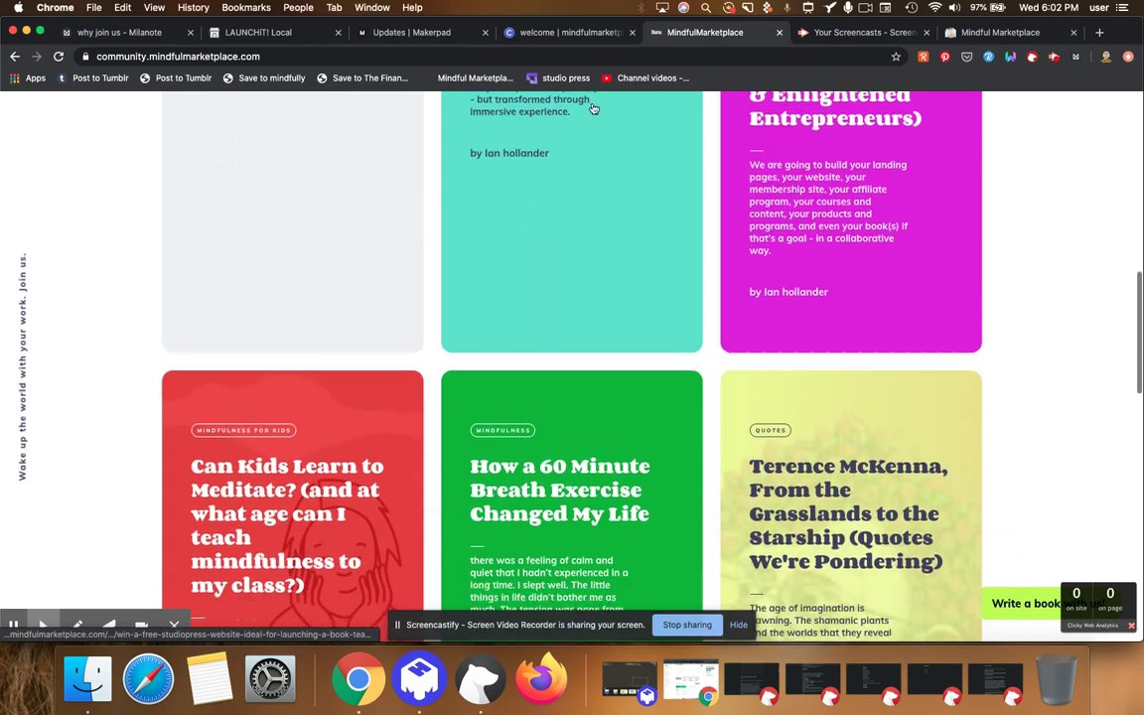
pyautogui.scroll(-8, 593, 108)
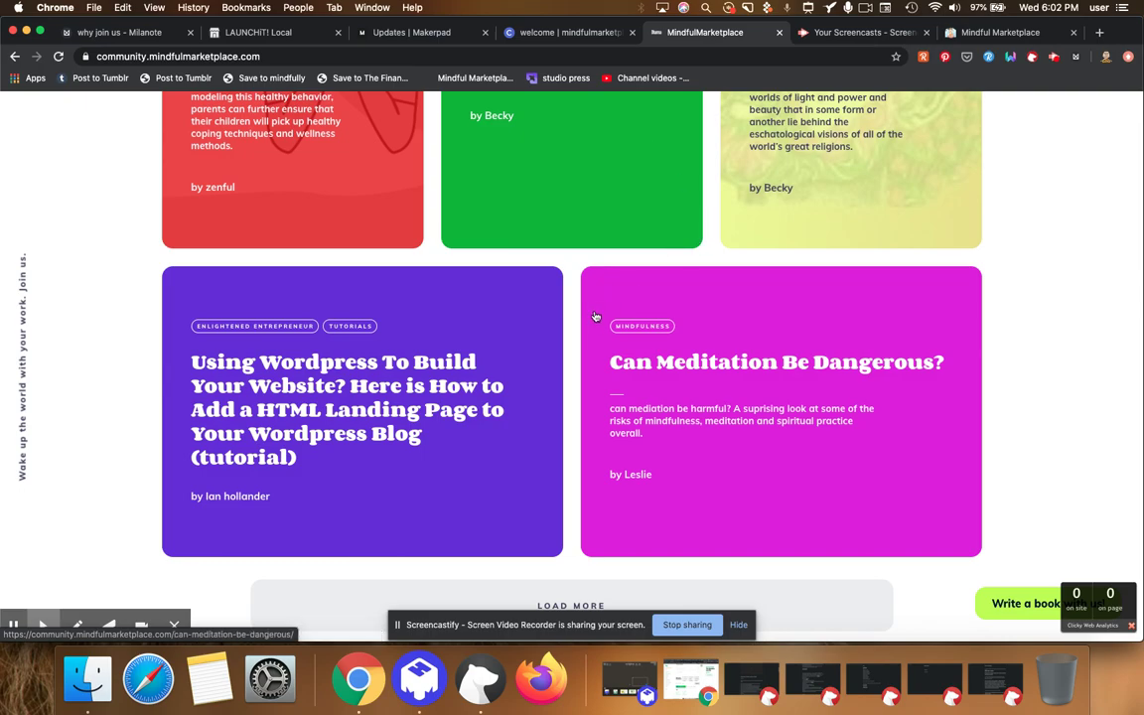
pyautogui.scroll(3, 596, 316)
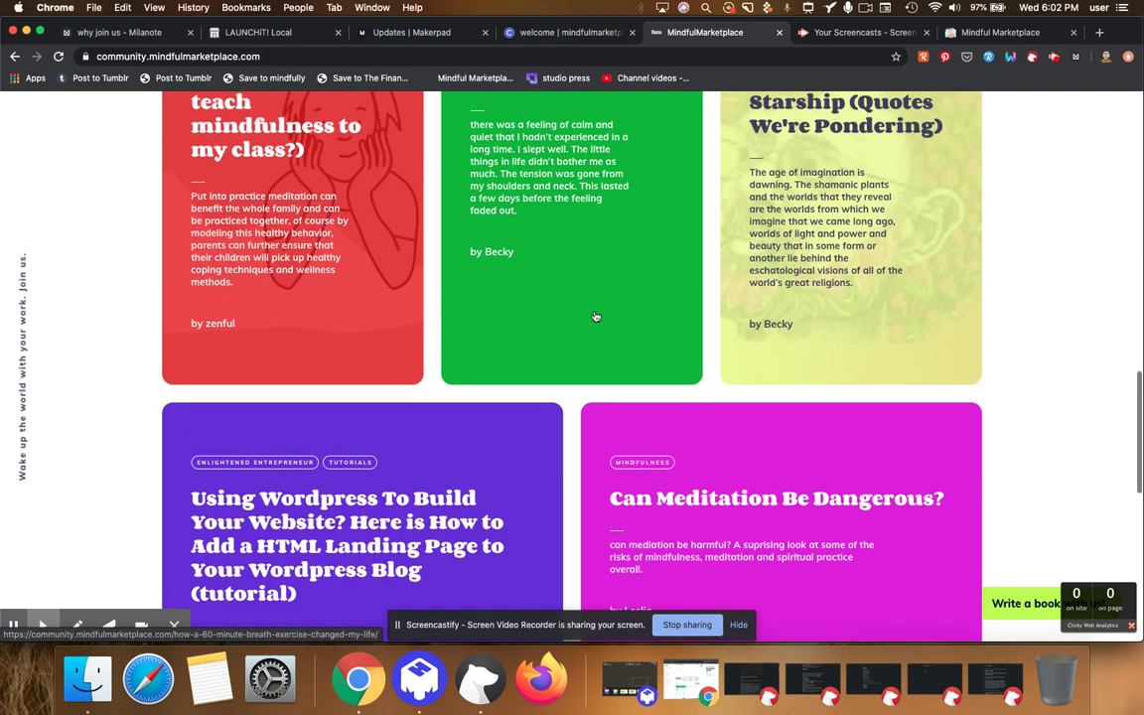
pyautogui.scroll(3, 596, 316)
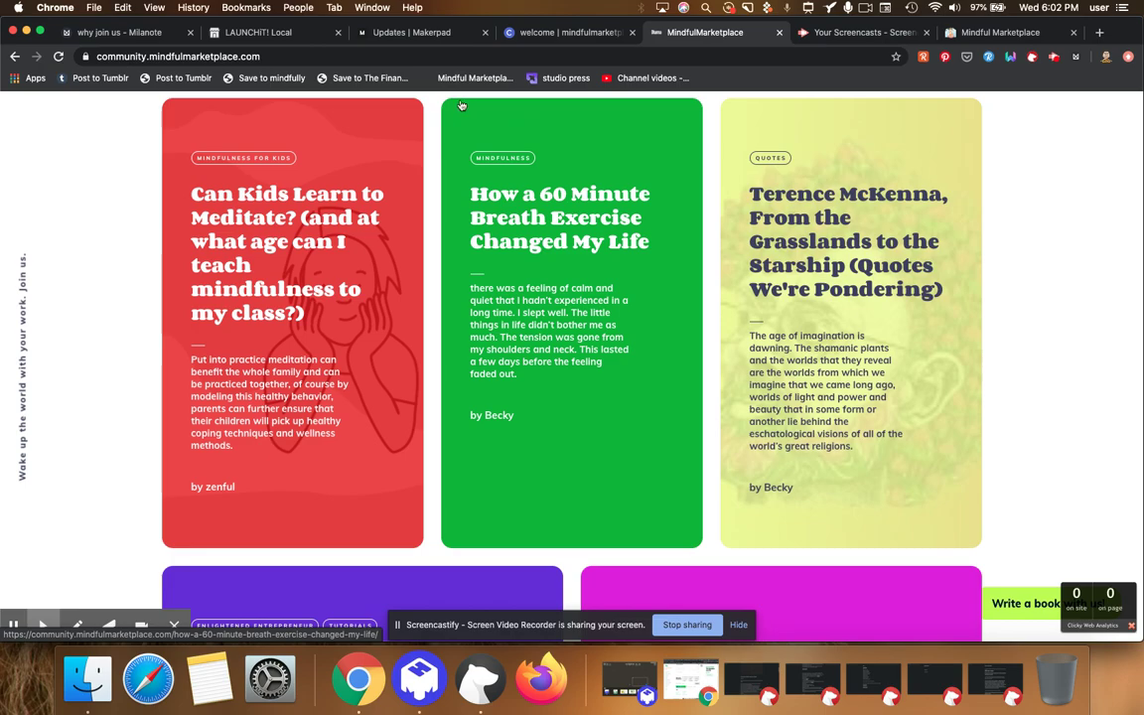
pyautogui.click(544, 34)
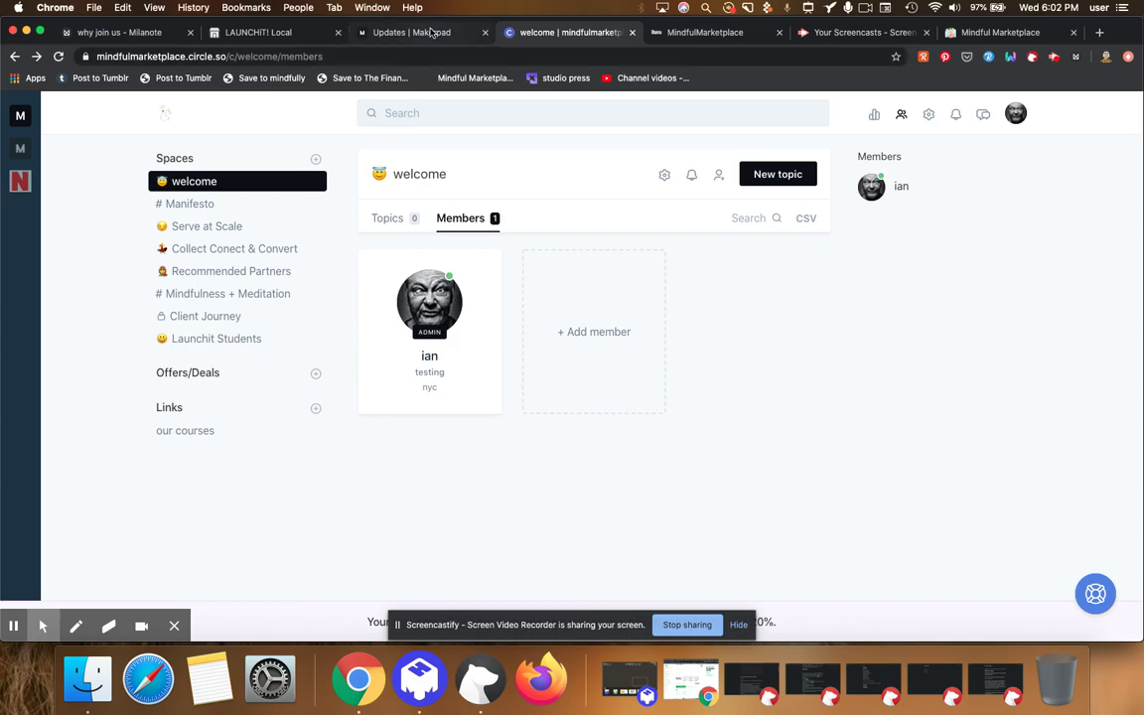
# View the Makerpad How do I/Q&A topic list, then go back to the Mindful Marketplace welcome space
pyautogui.click(388, 31)
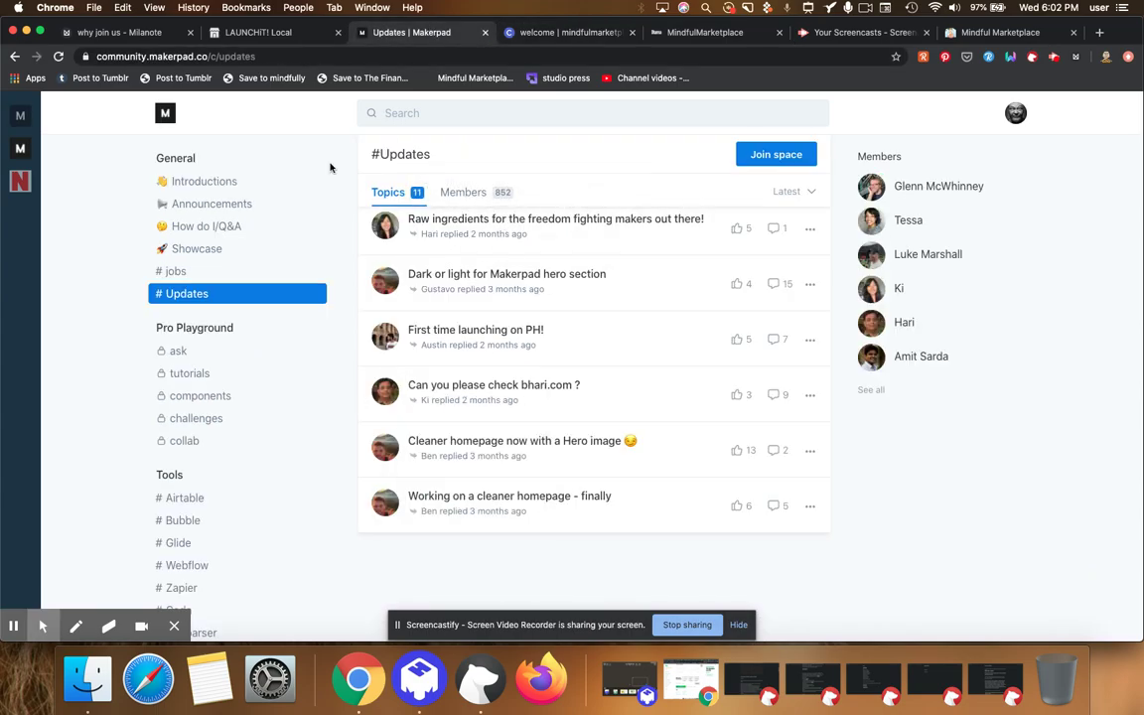
pyautogui.click(222, 228)
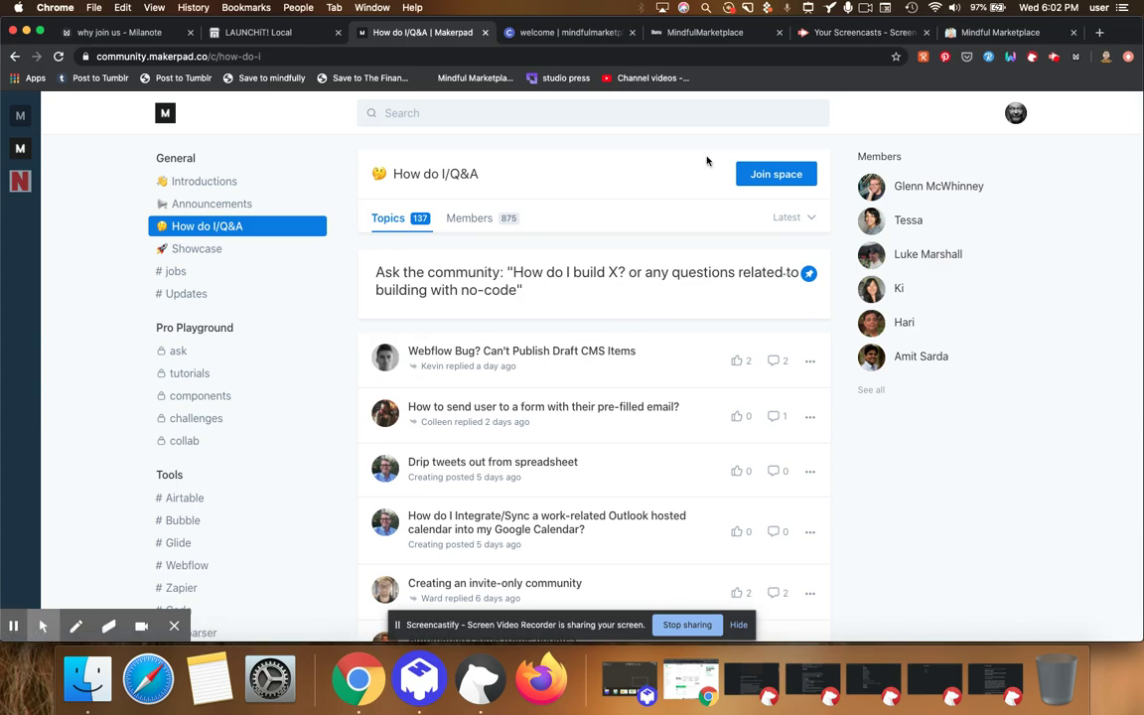
pyautogui.click(713, 39)
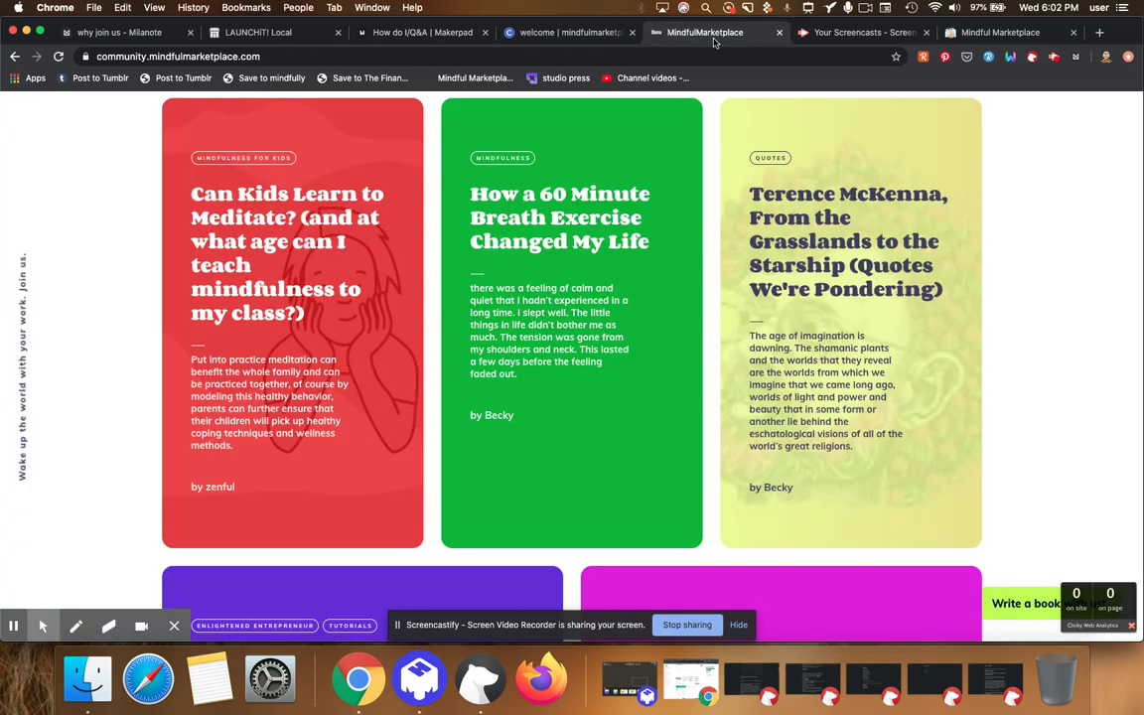
pyautogui.click(576, 35)
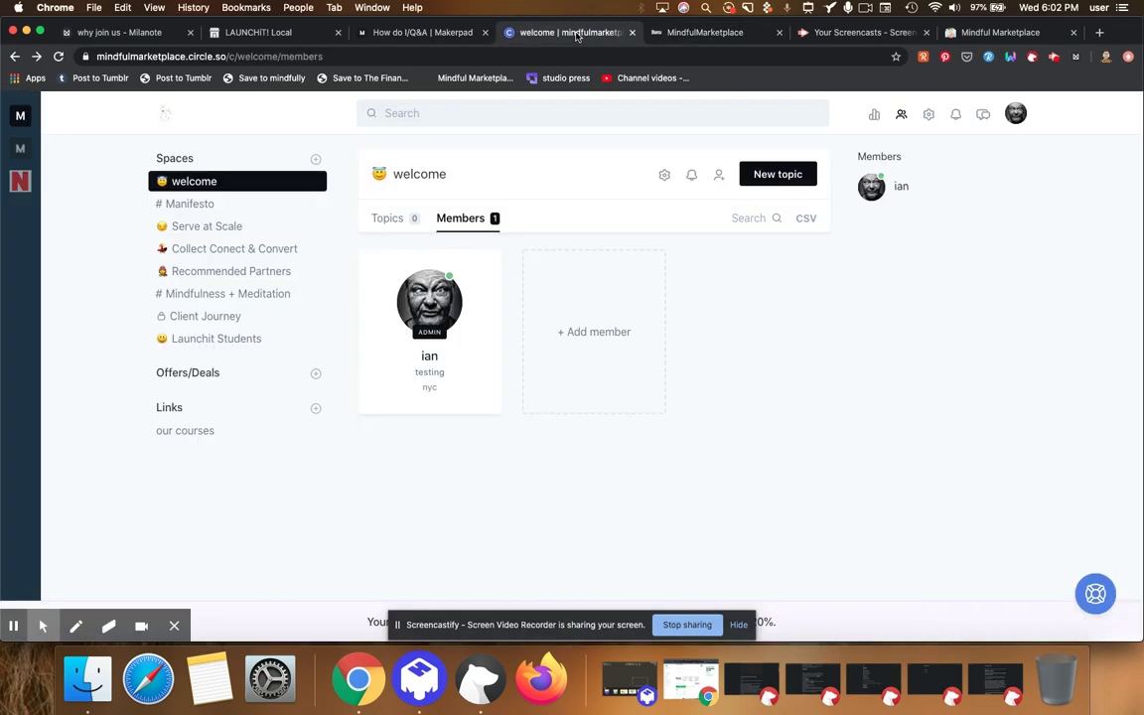